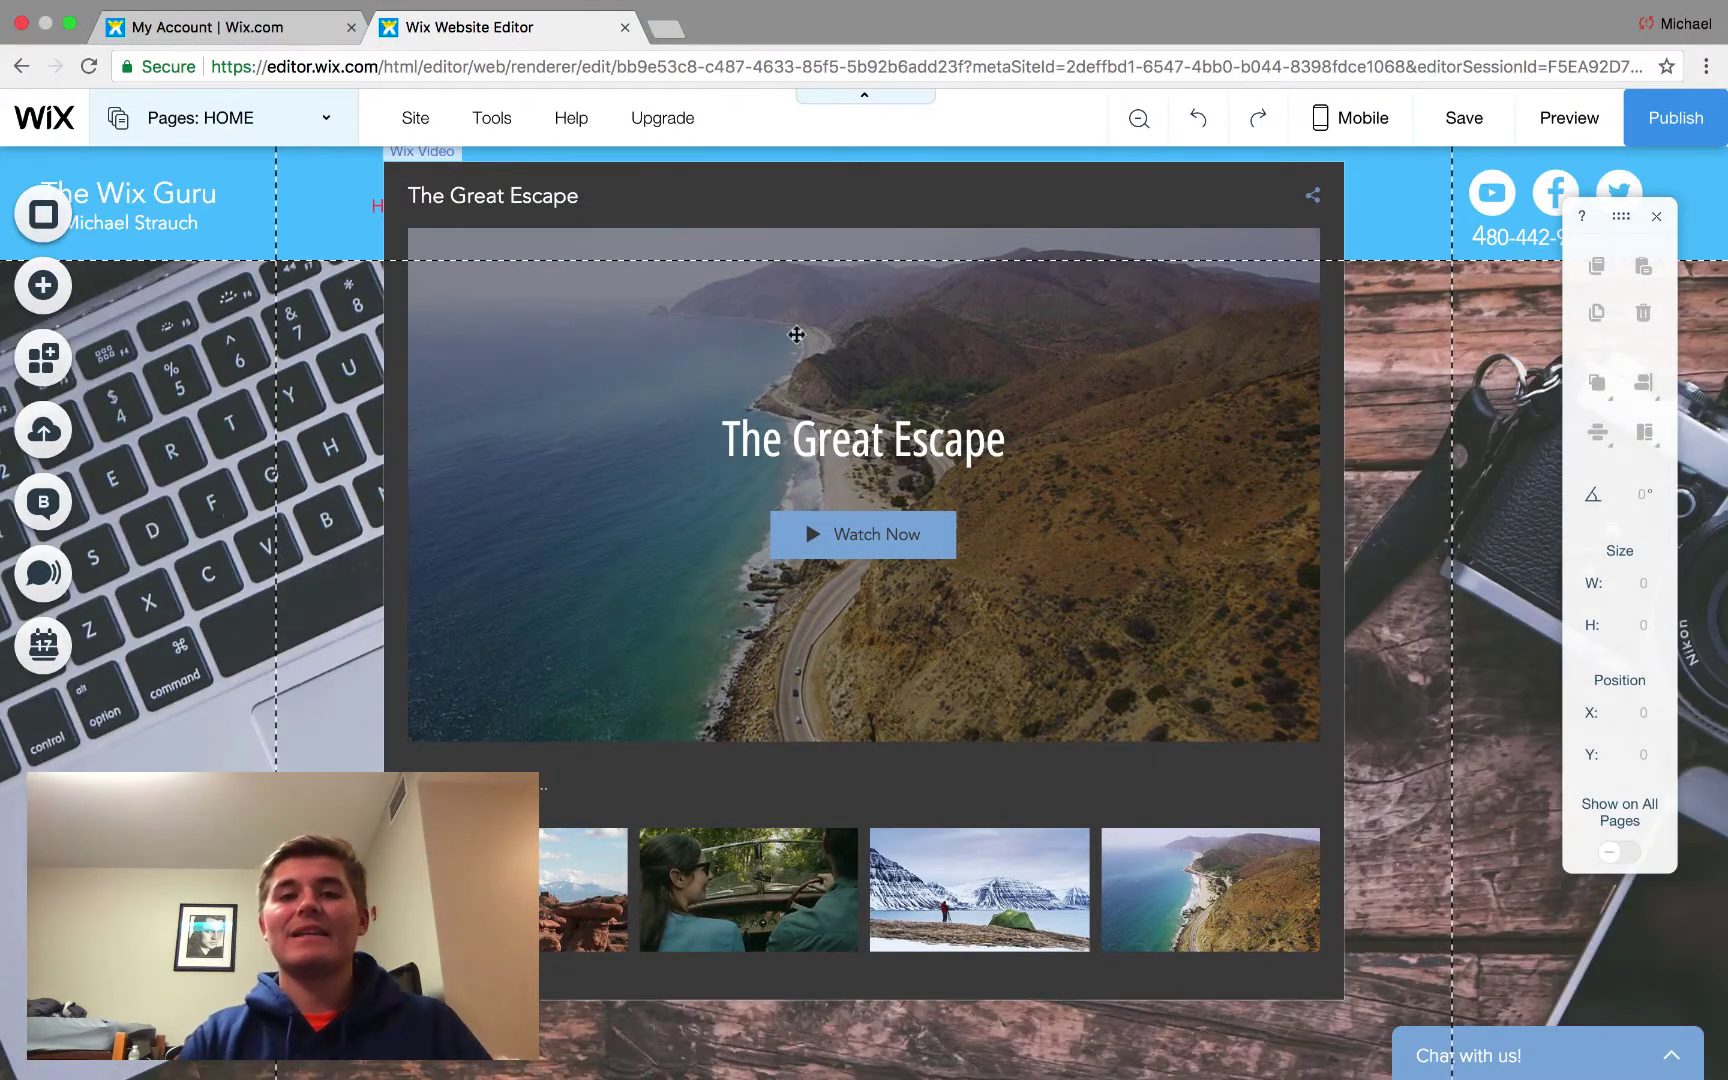
# Close The Great Escape video popup to reveal the HOME page canvas
pyautogui.click(1082, 217)
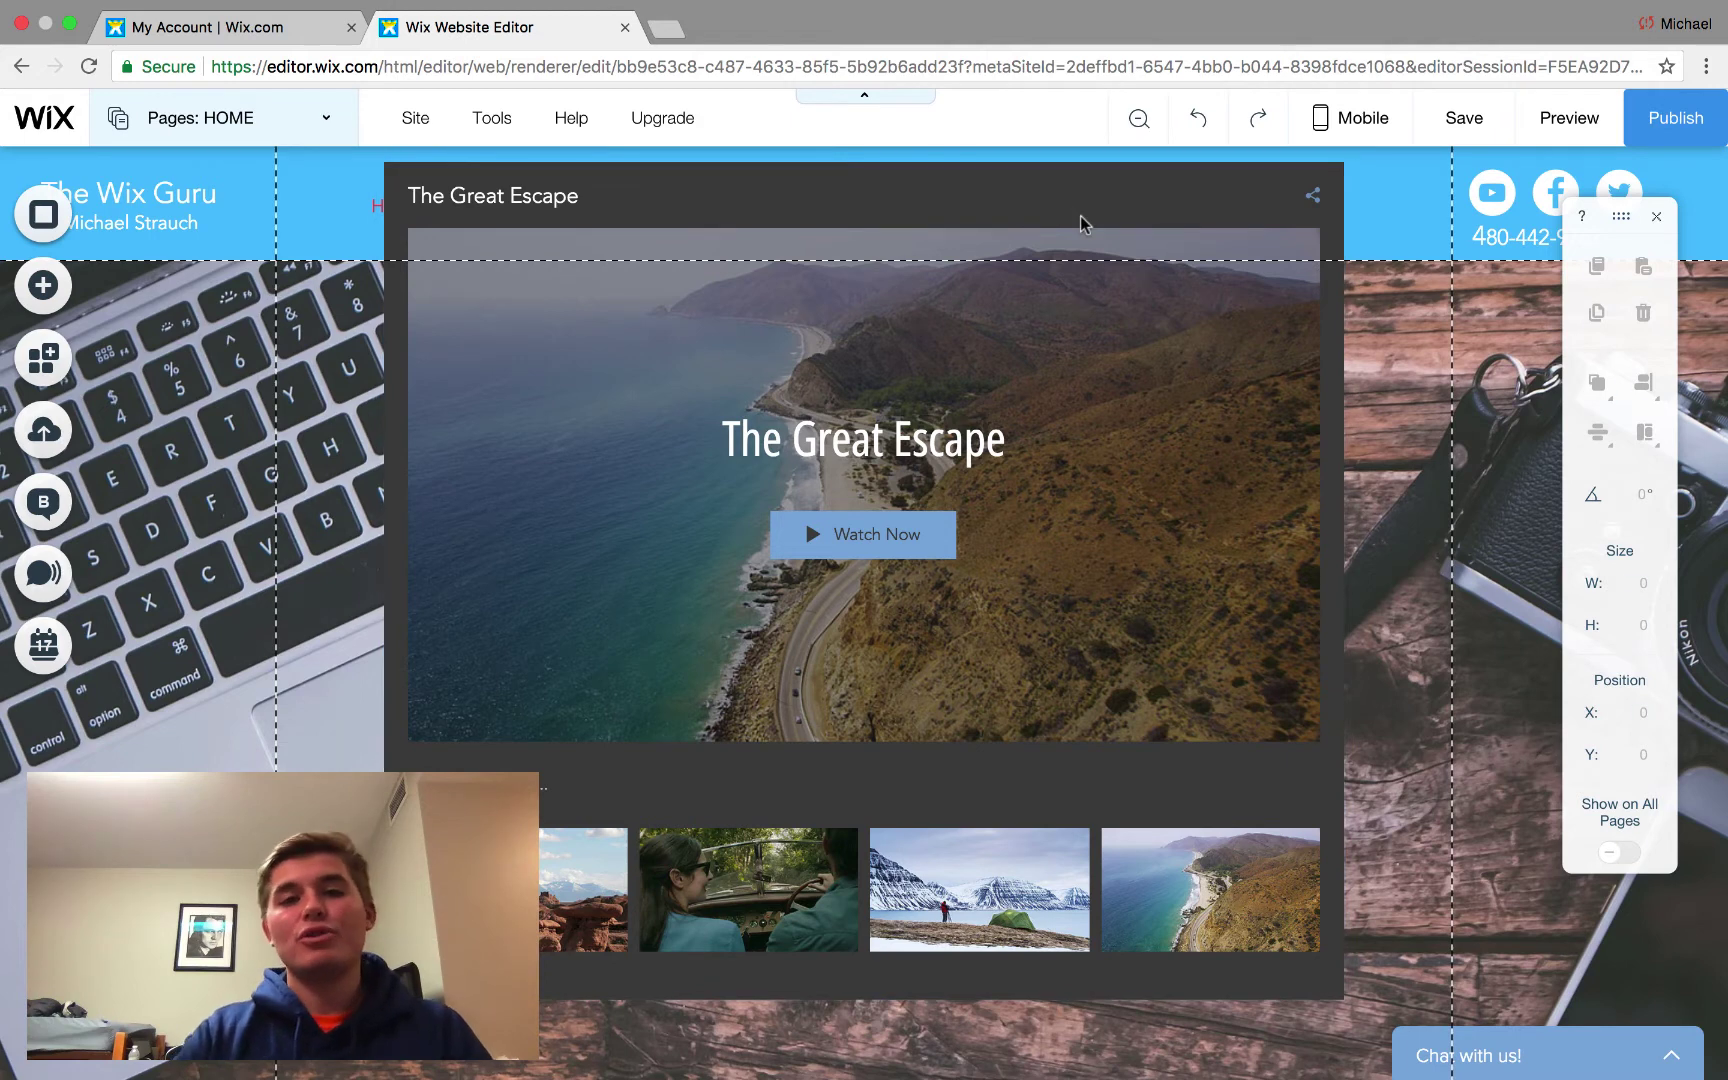
pyautogui.press('Delete')
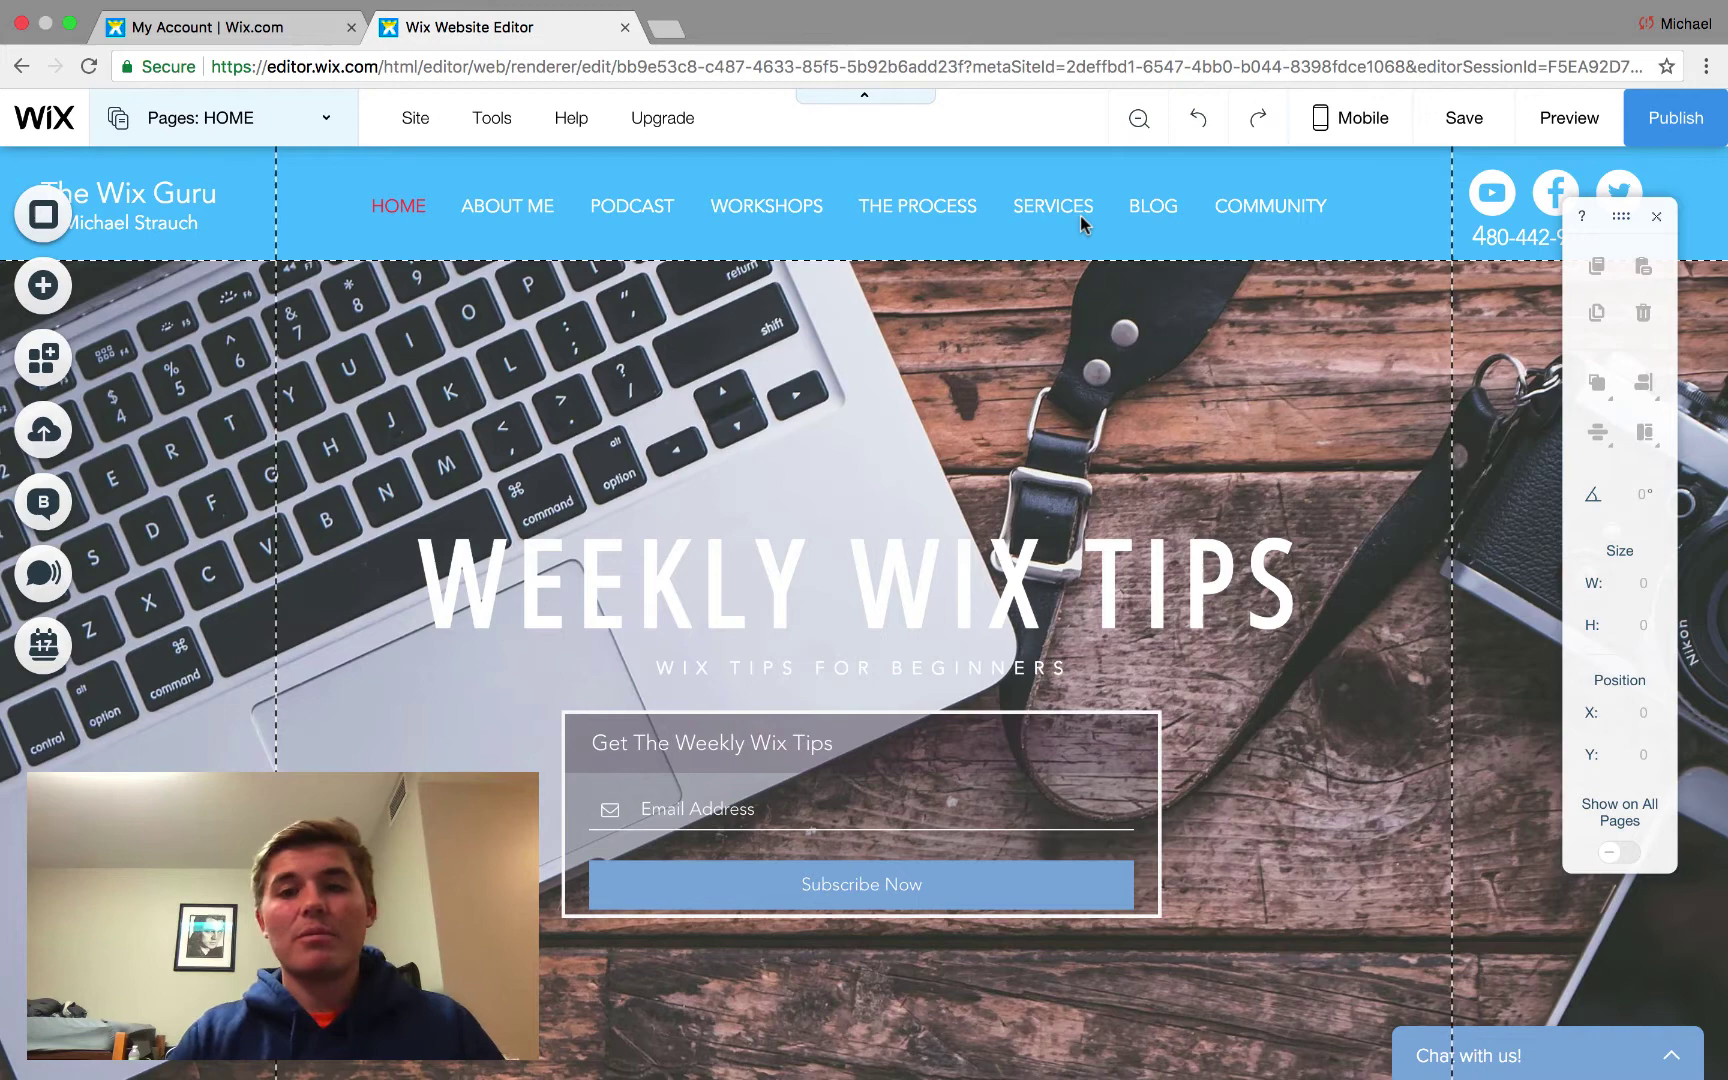
pyautogui.scroll(-2, 1246, 425)
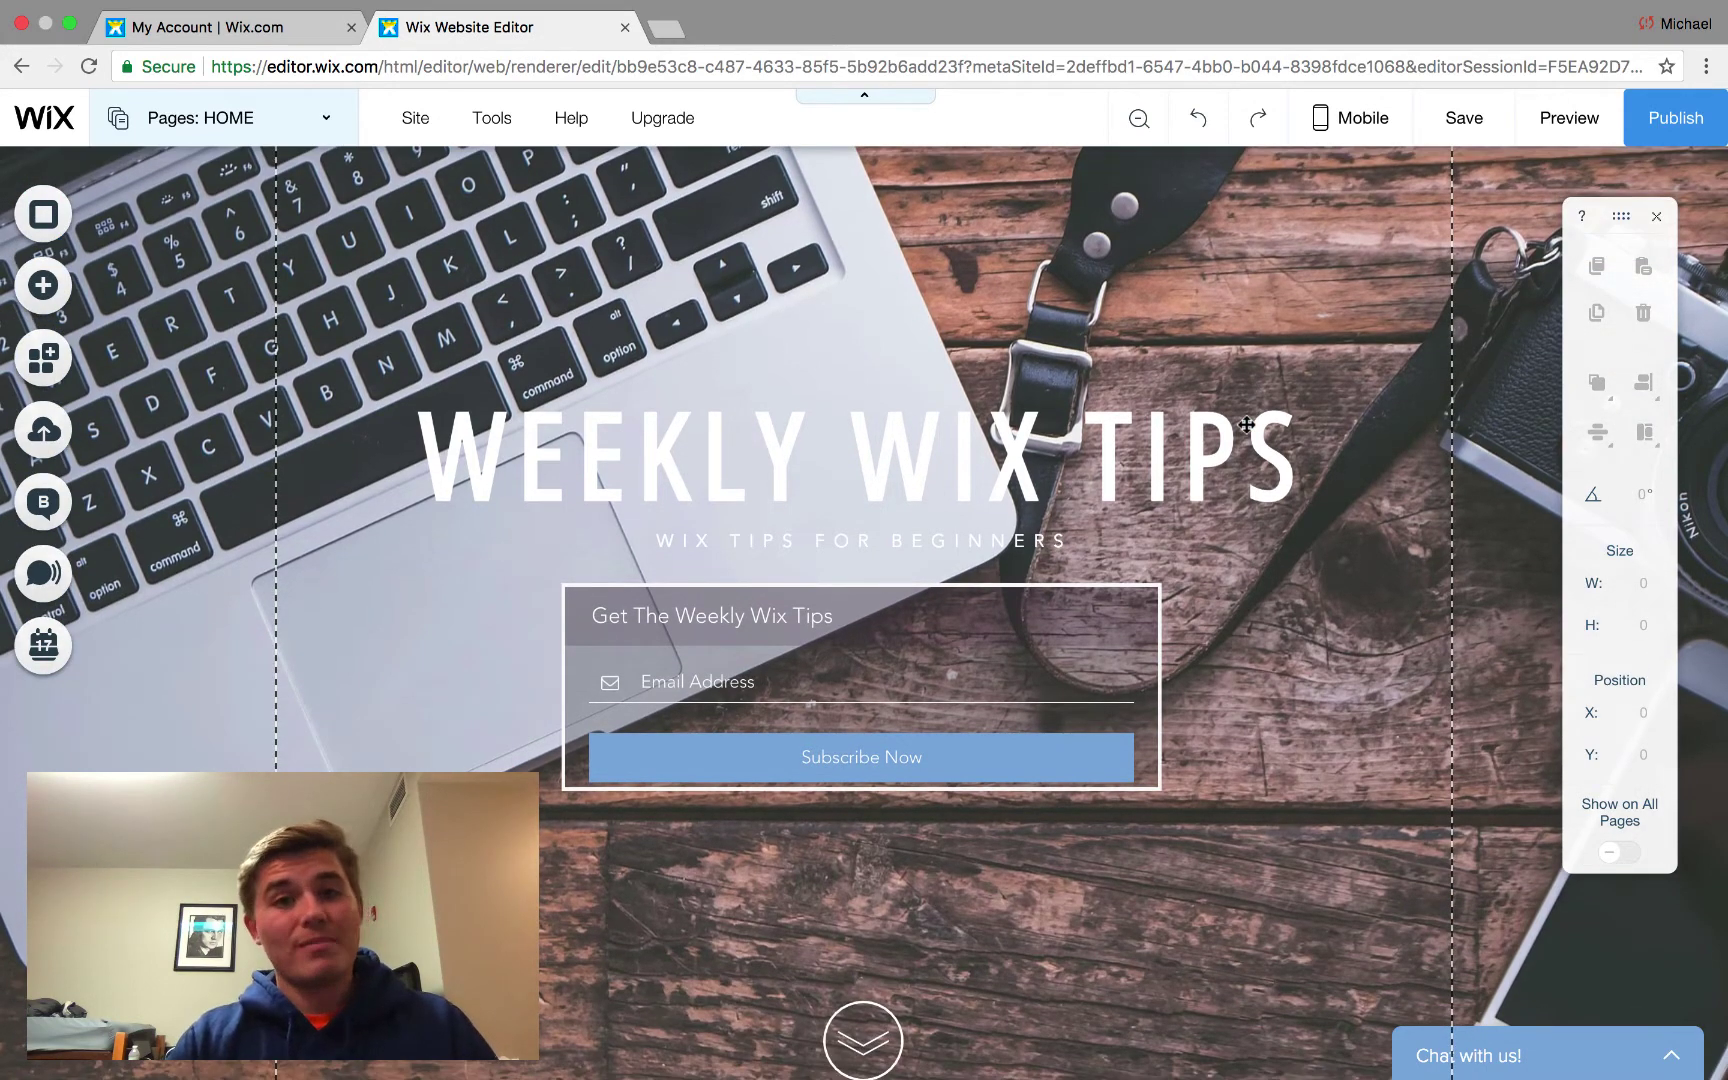
pyautogui.scroll(-1, 1246, 425)
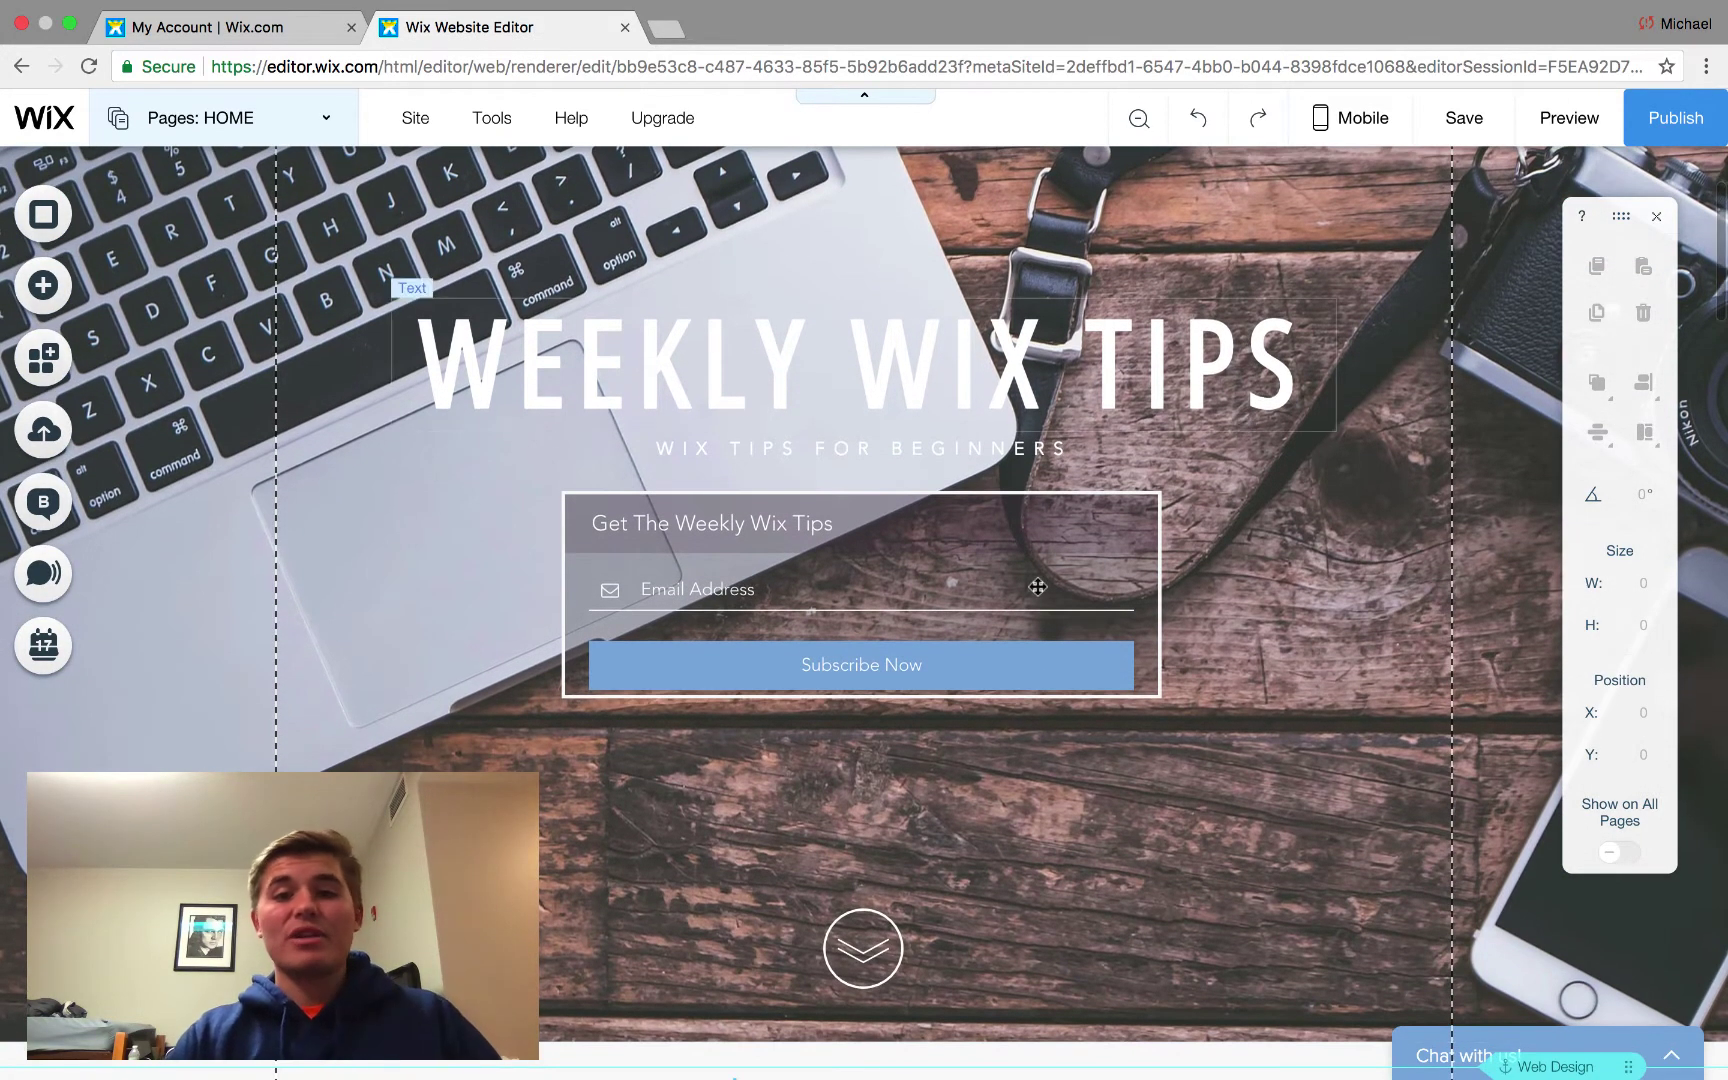
pyautogui.scroll(2, 1348, 505)
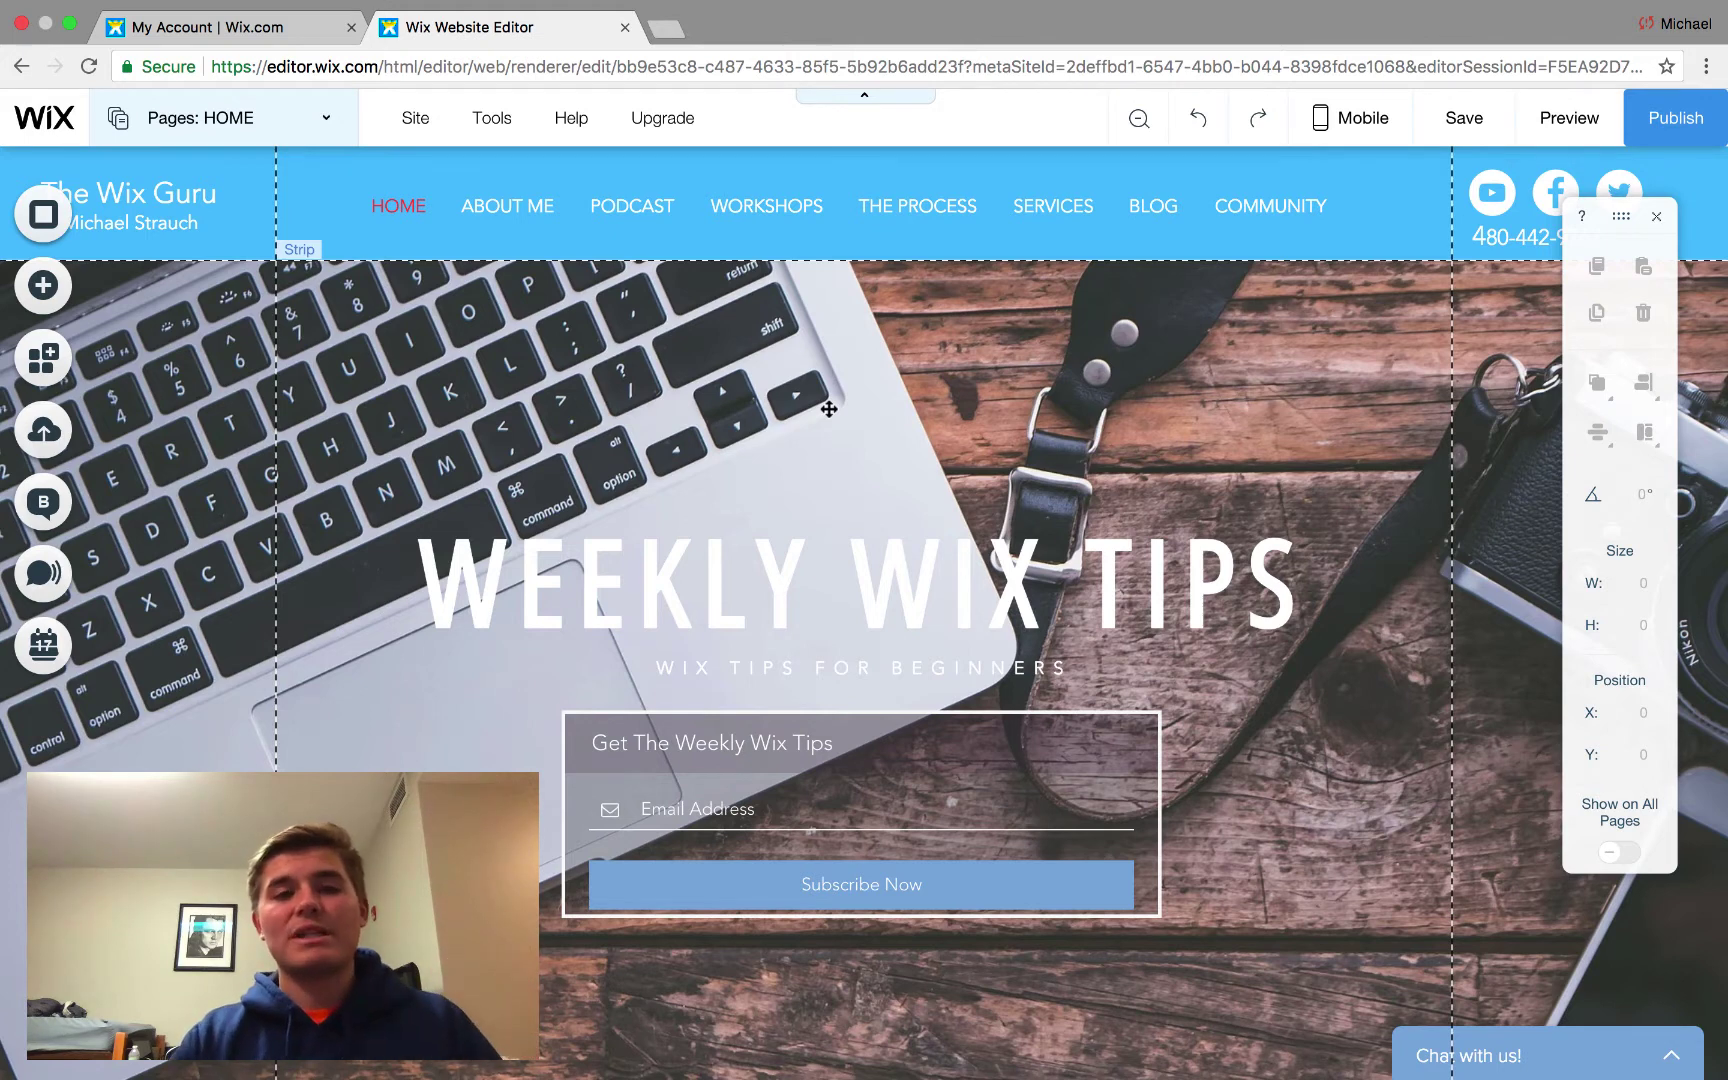
# Switch the editor to the PODCAST page from the site pages list
pyautogui.click(292, 118)
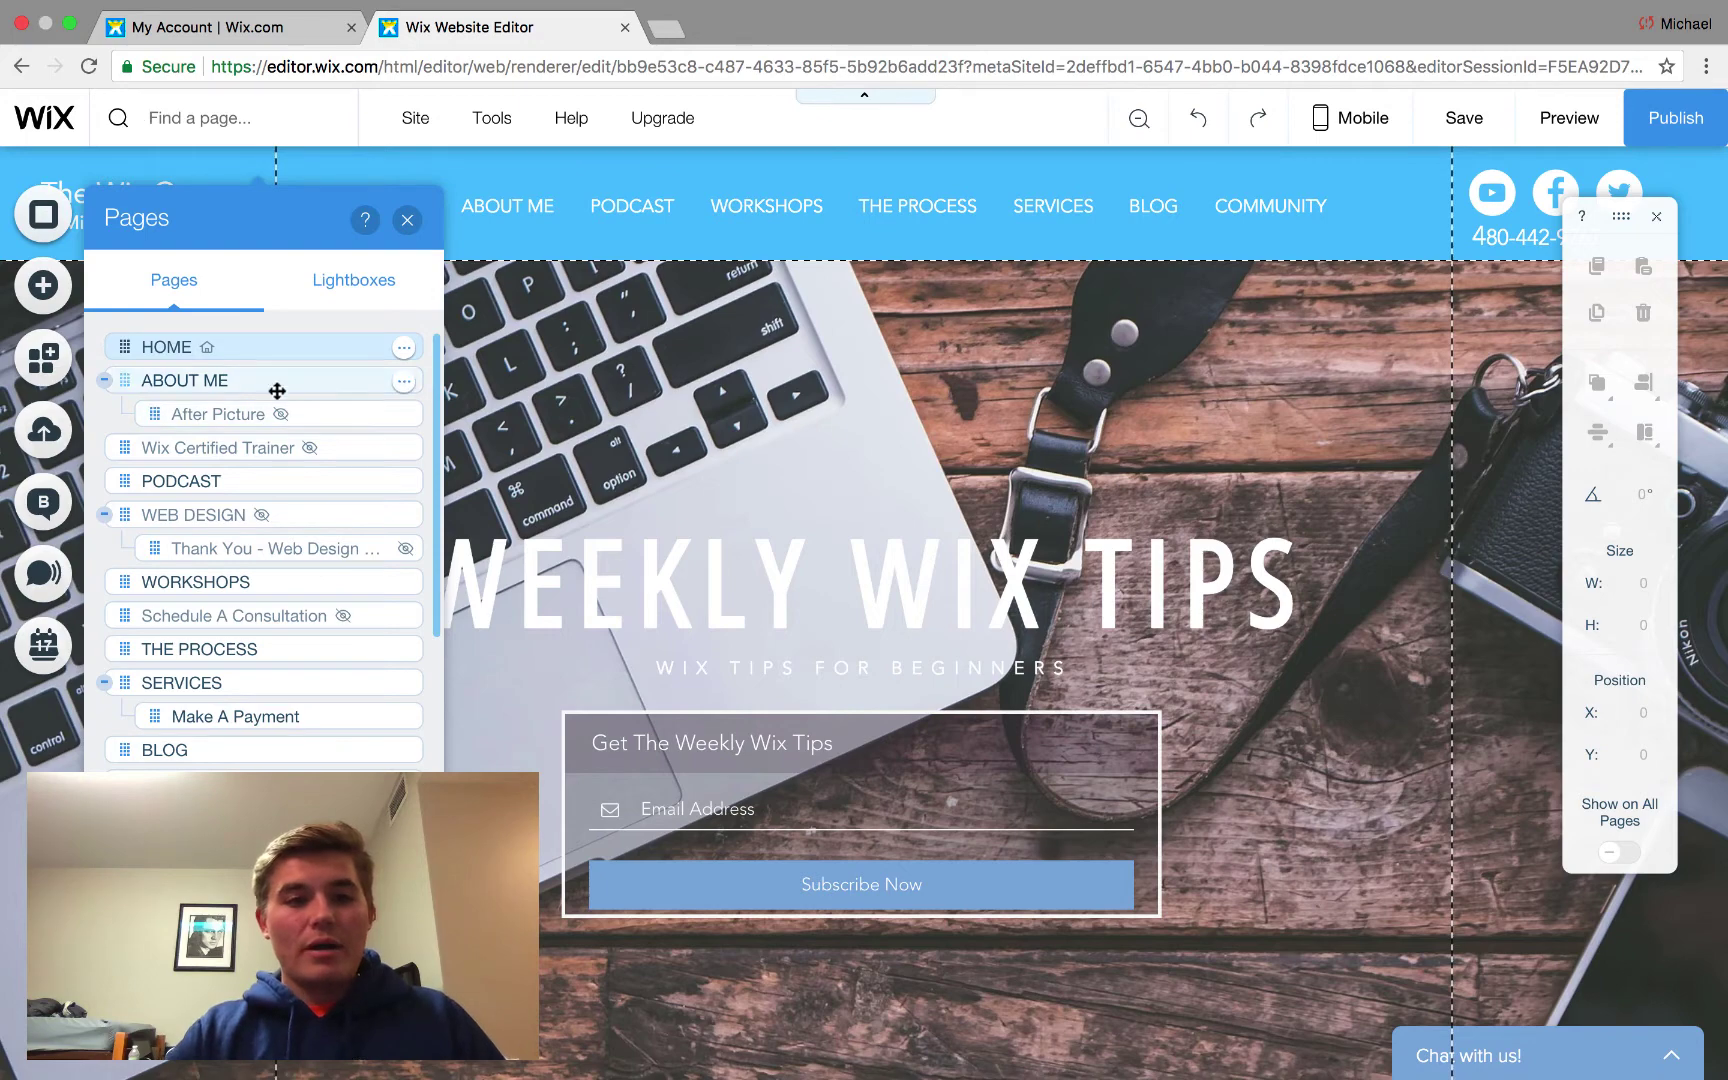
pyautogui.click(240, 476)
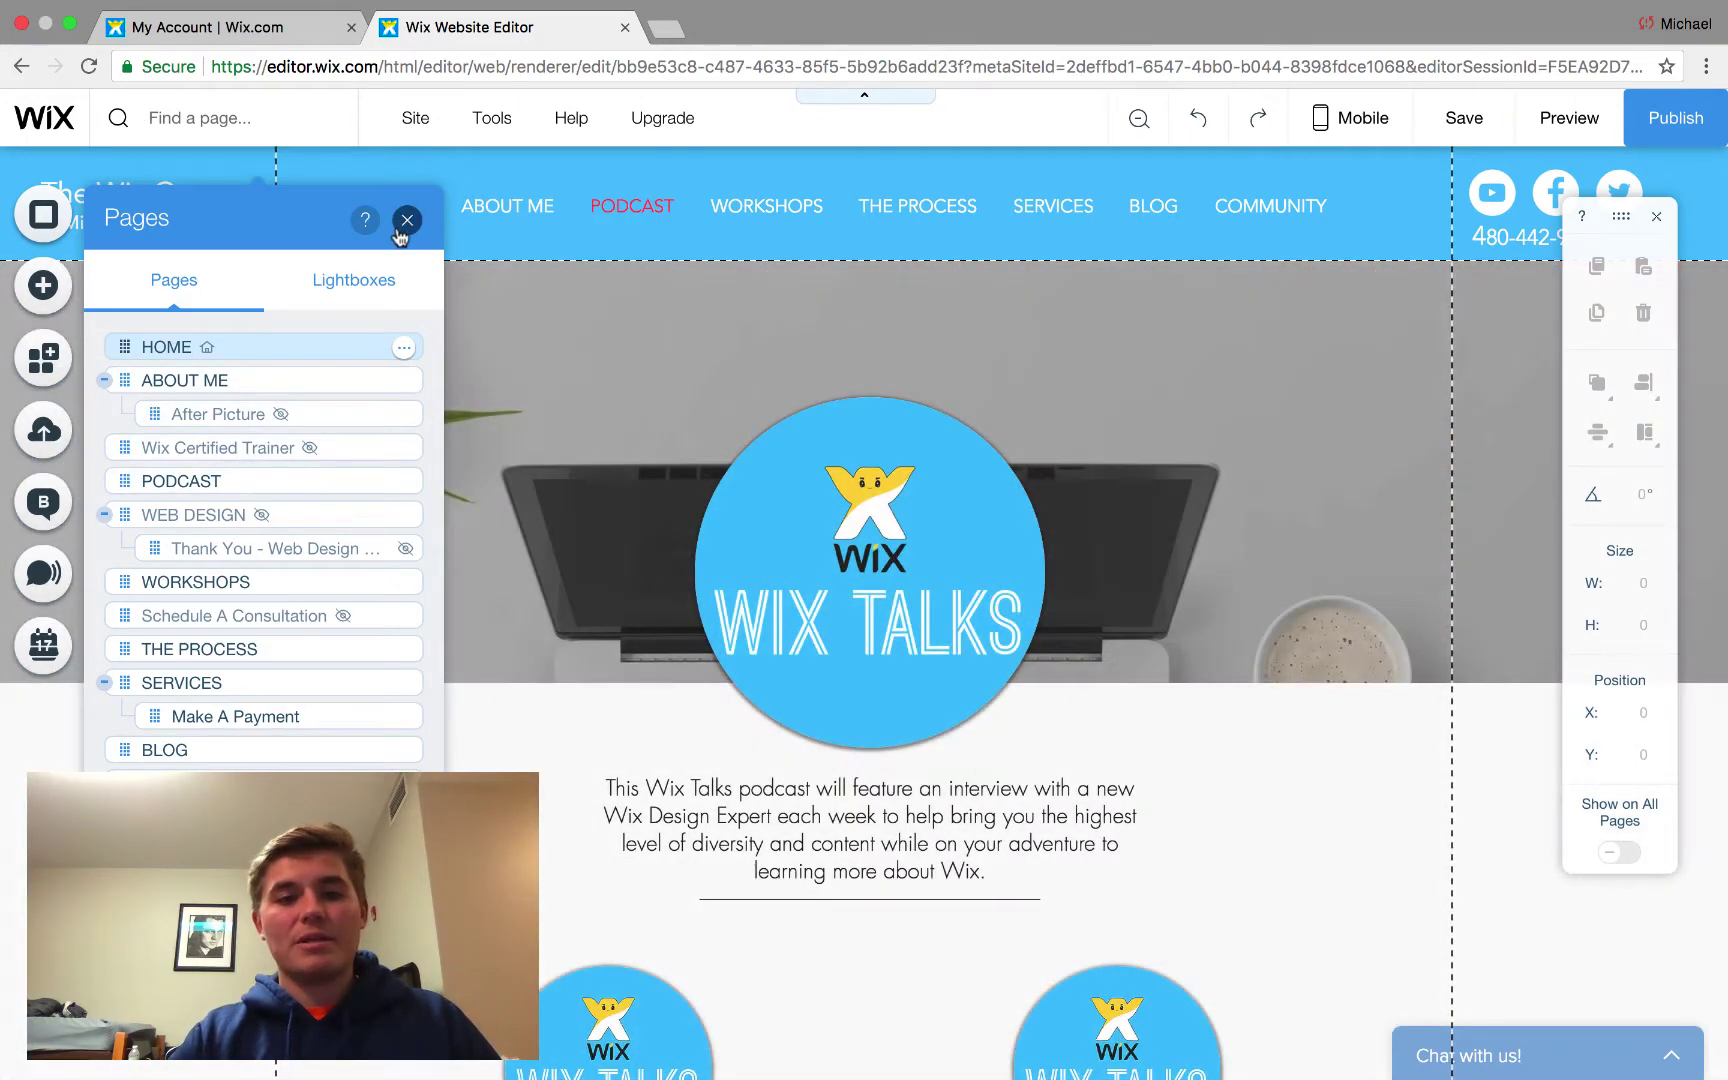
pyautogui.click(511, 549)
pyautogui.scroll(-6, 507, 537)
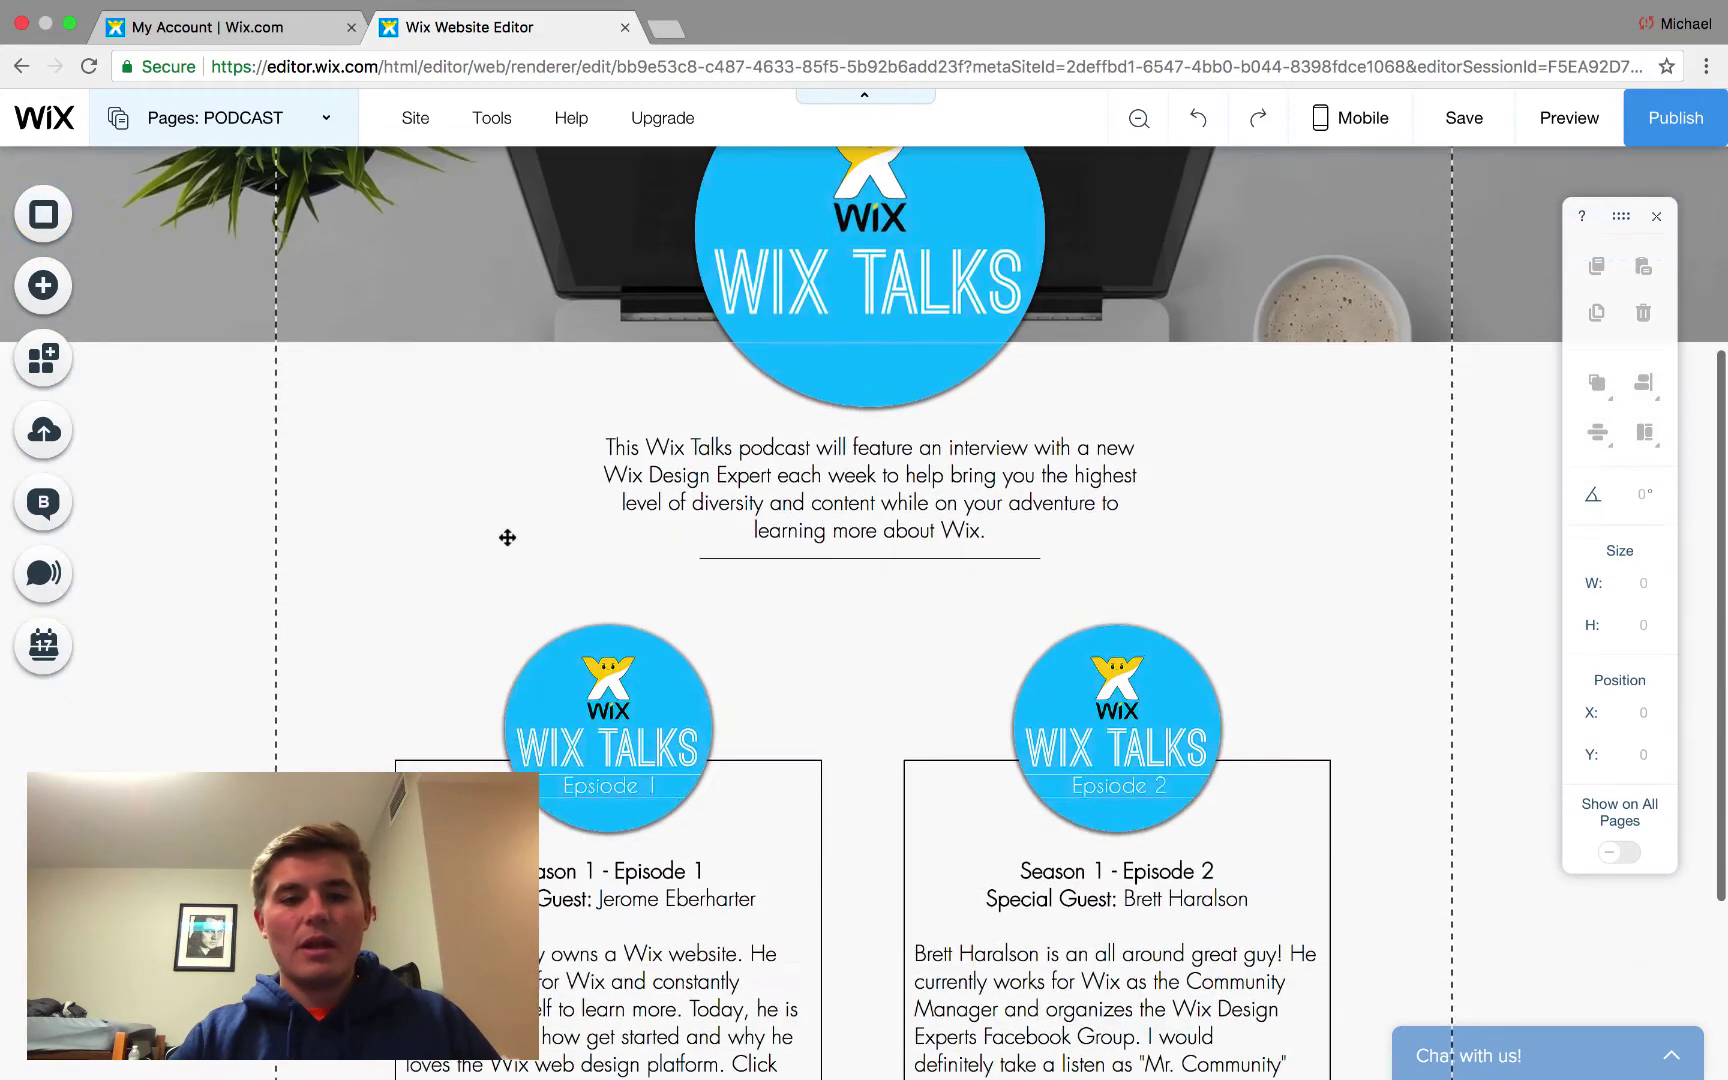
pyautogui.scroll(4, 507, 537)
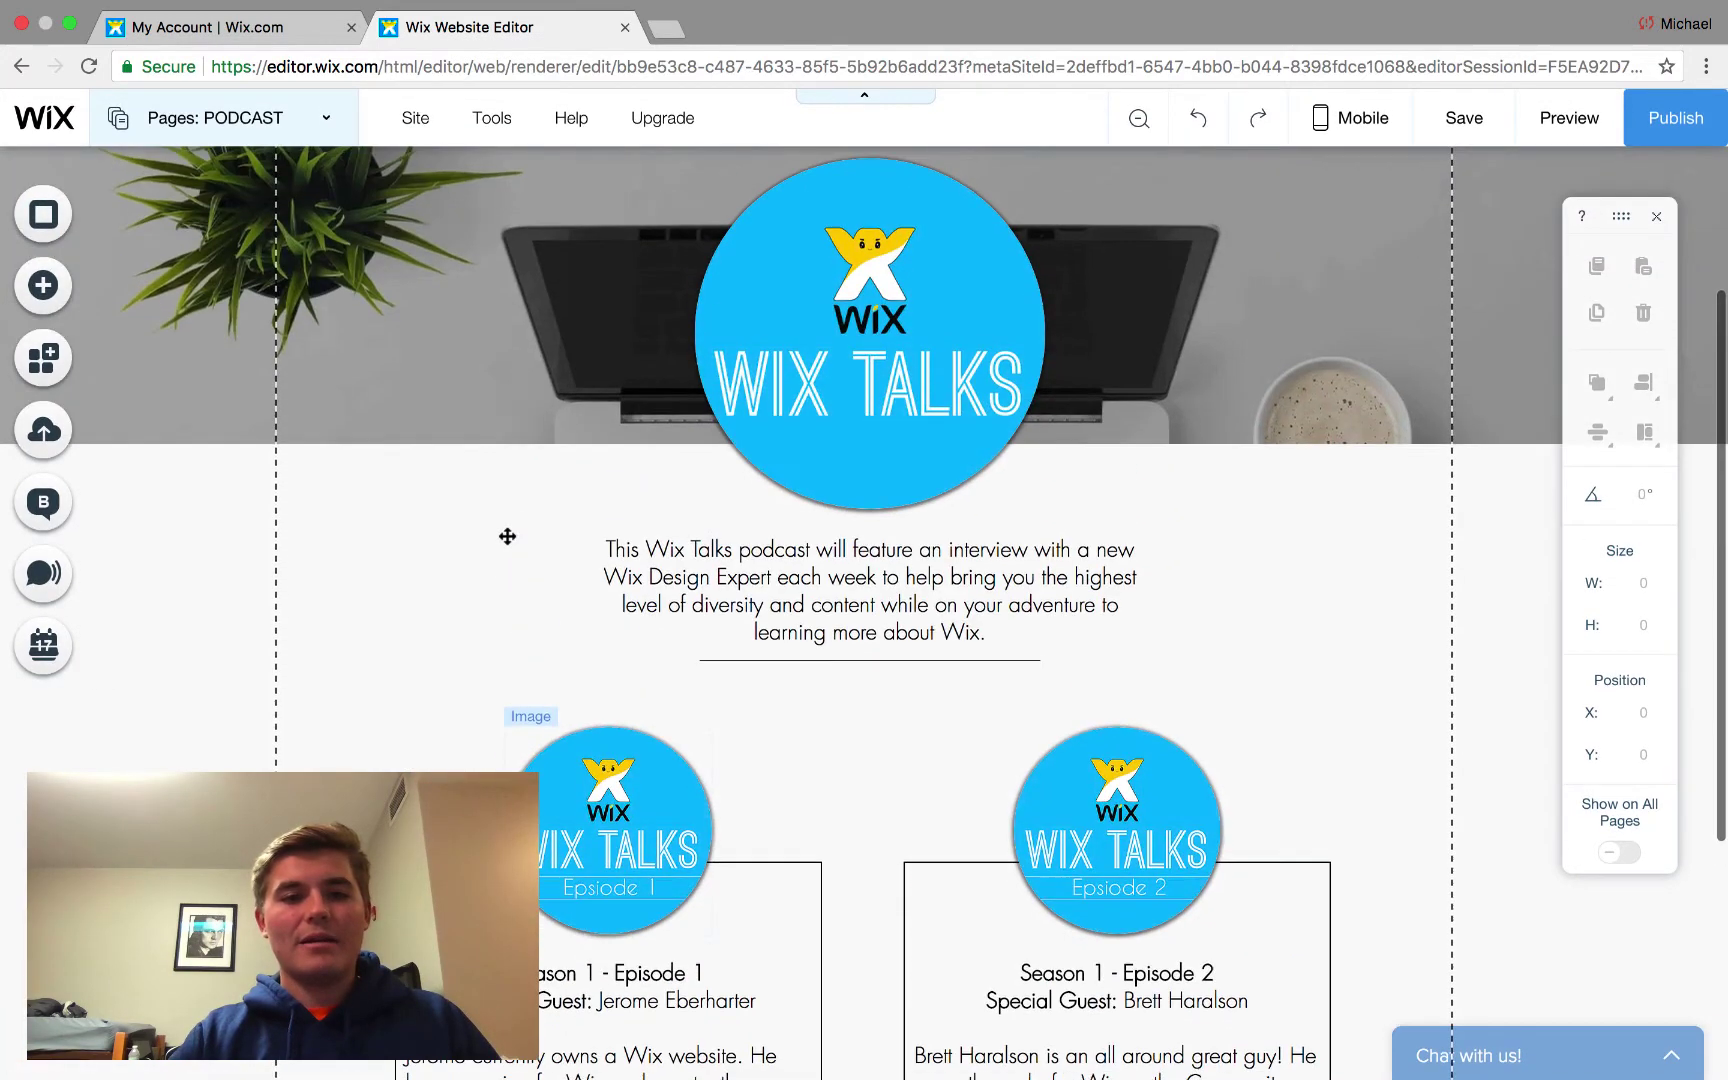
# Add a white outlined box and drag it to the left, beneath the Wix Talks banner
pyautogui.click(40, 286)
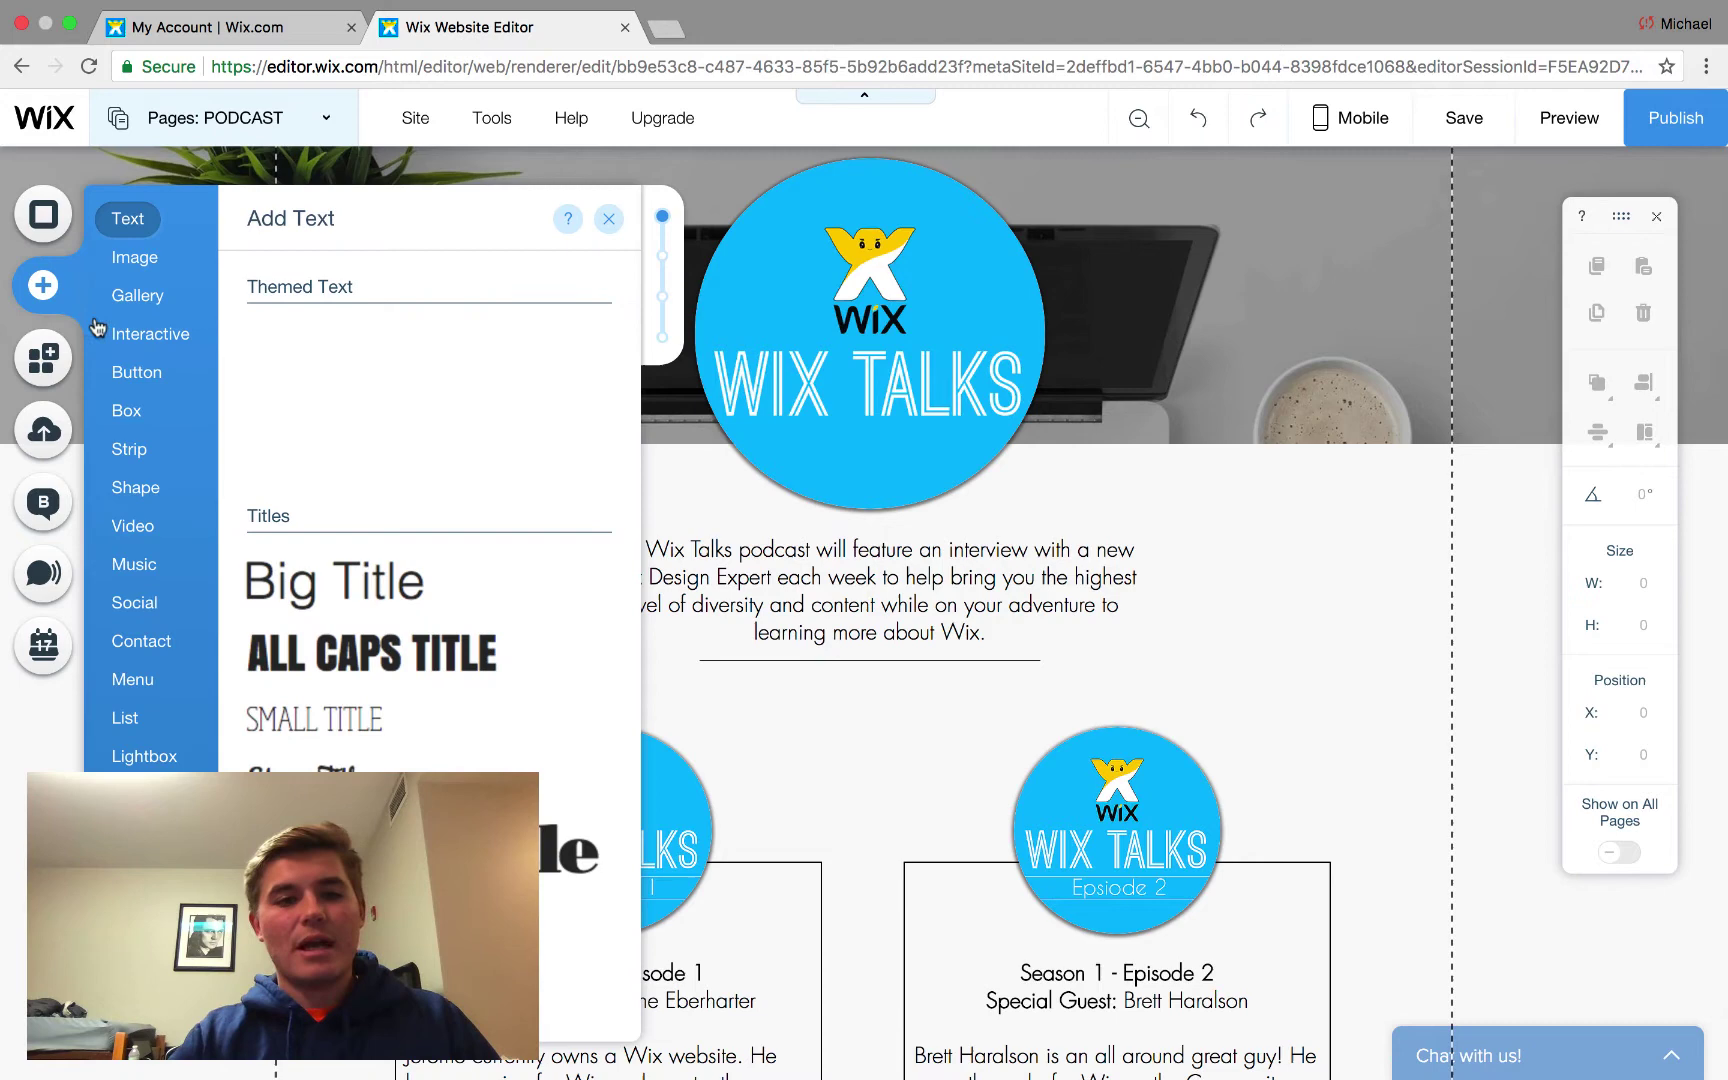
pyautogui.click(150, 334)
pyautogui.click(141, 416)
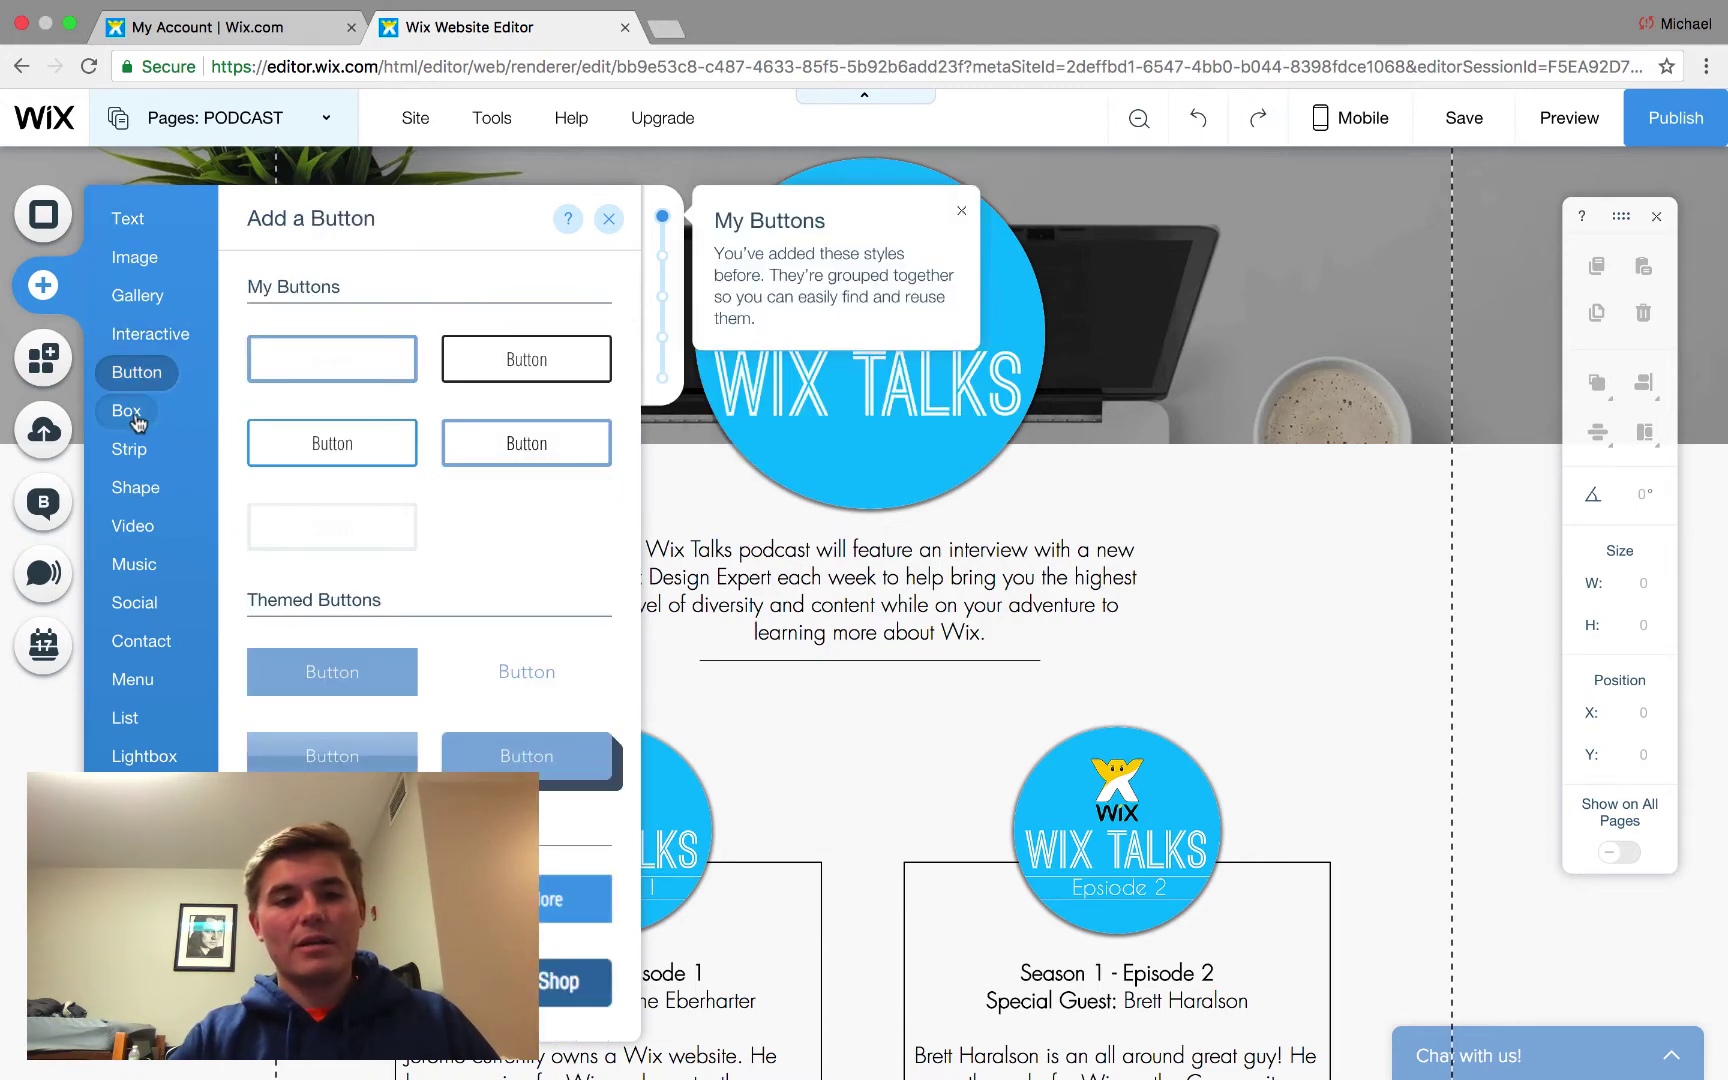
pyautogui.click(281, 479)
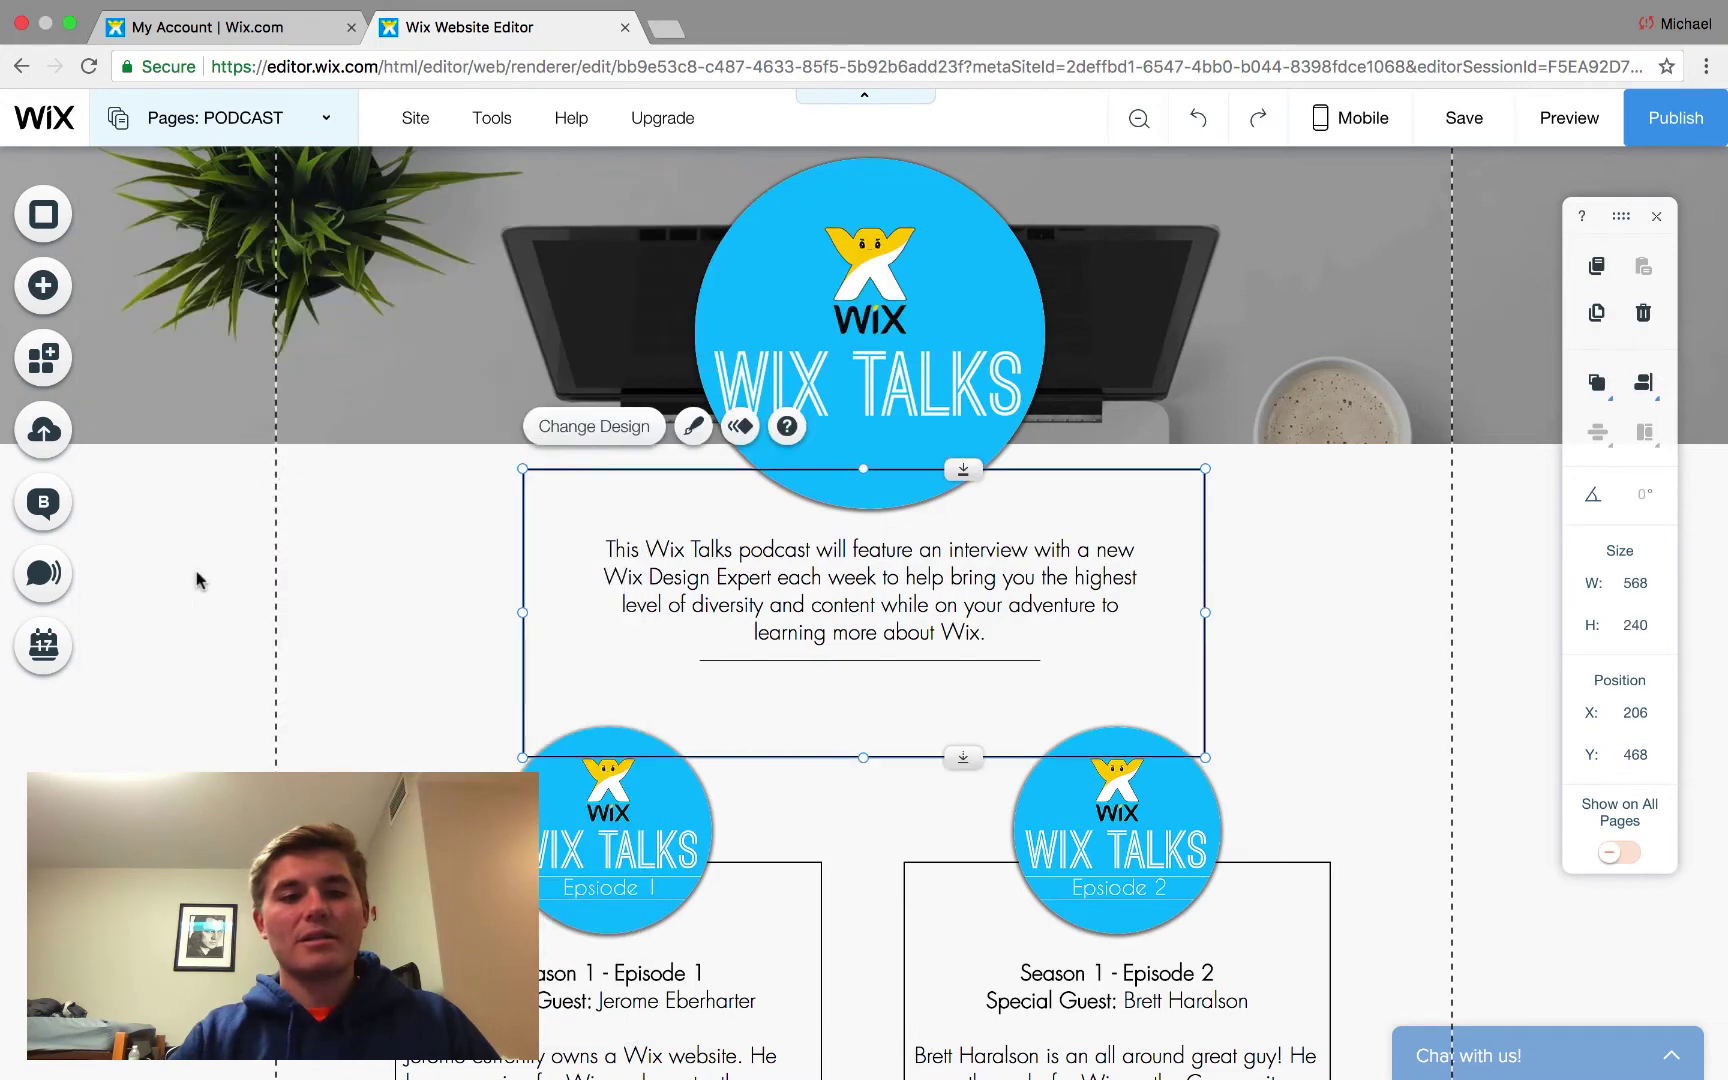
pyautogui.moveTo(550, 556); pyautogui.dragTo(88, 596)
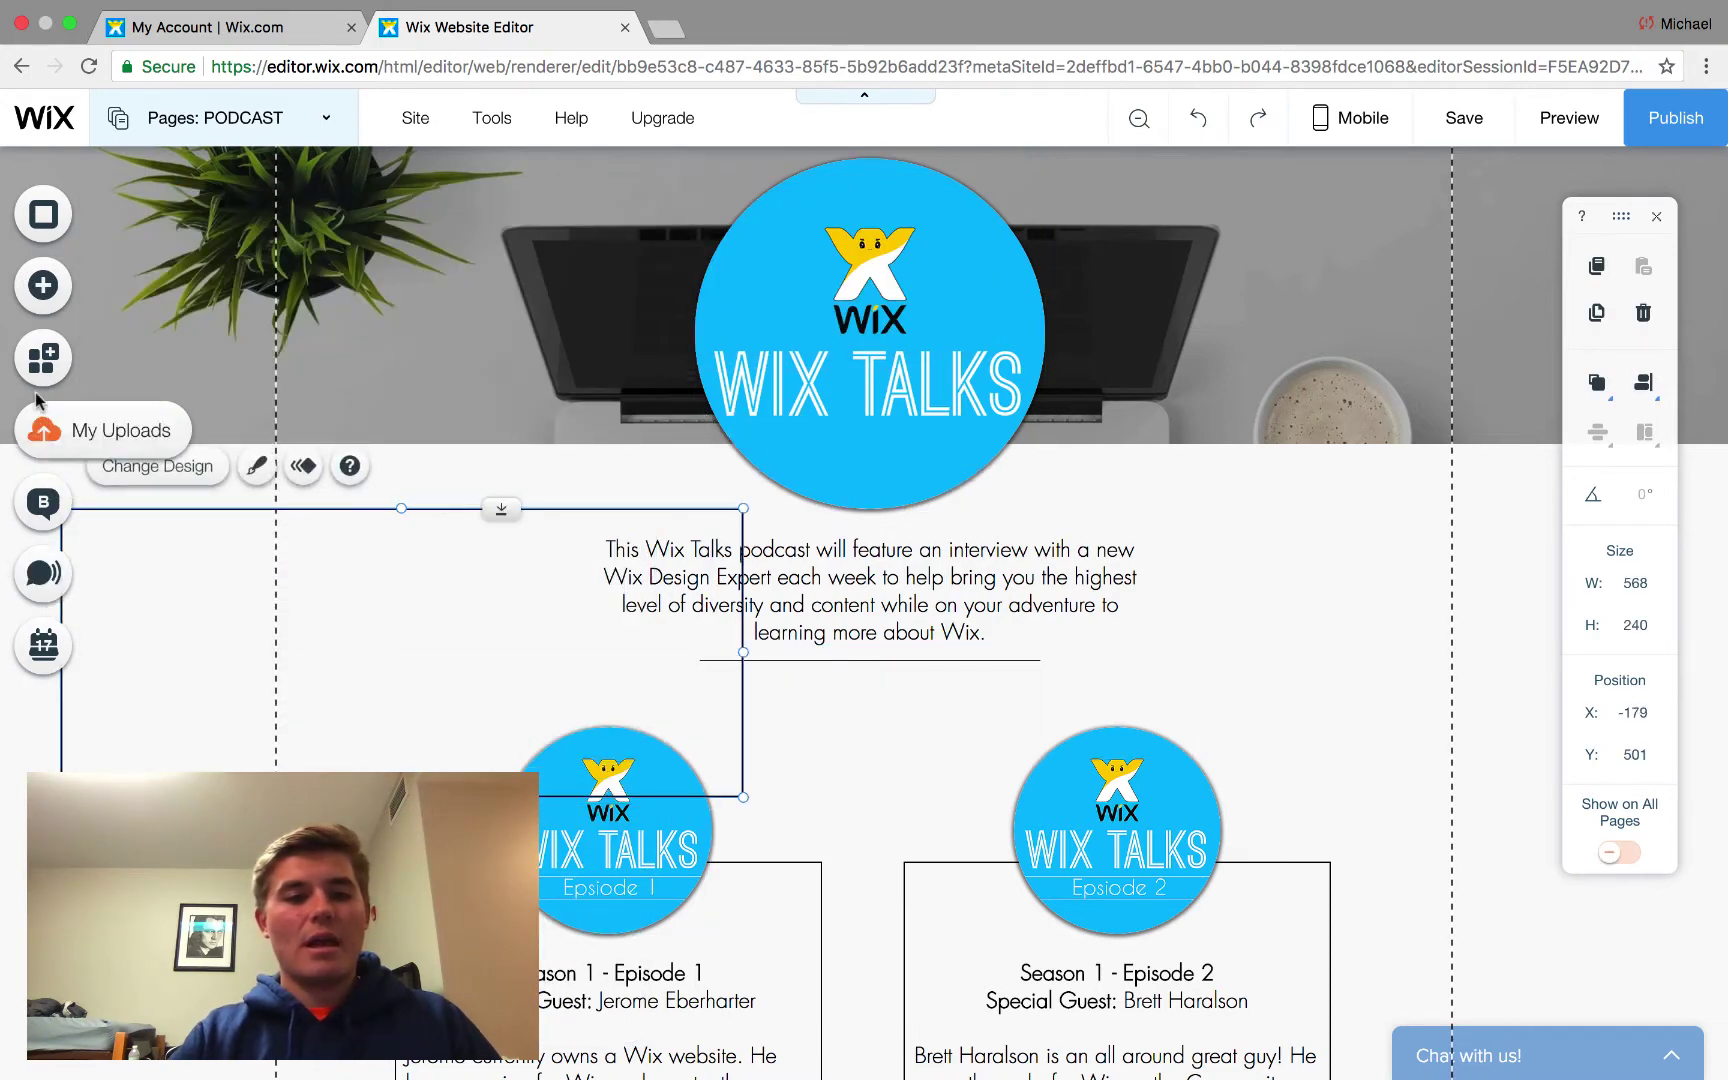
# Add an outlined button and move it up and to the left on the page
pyautogui.click(40, 290)
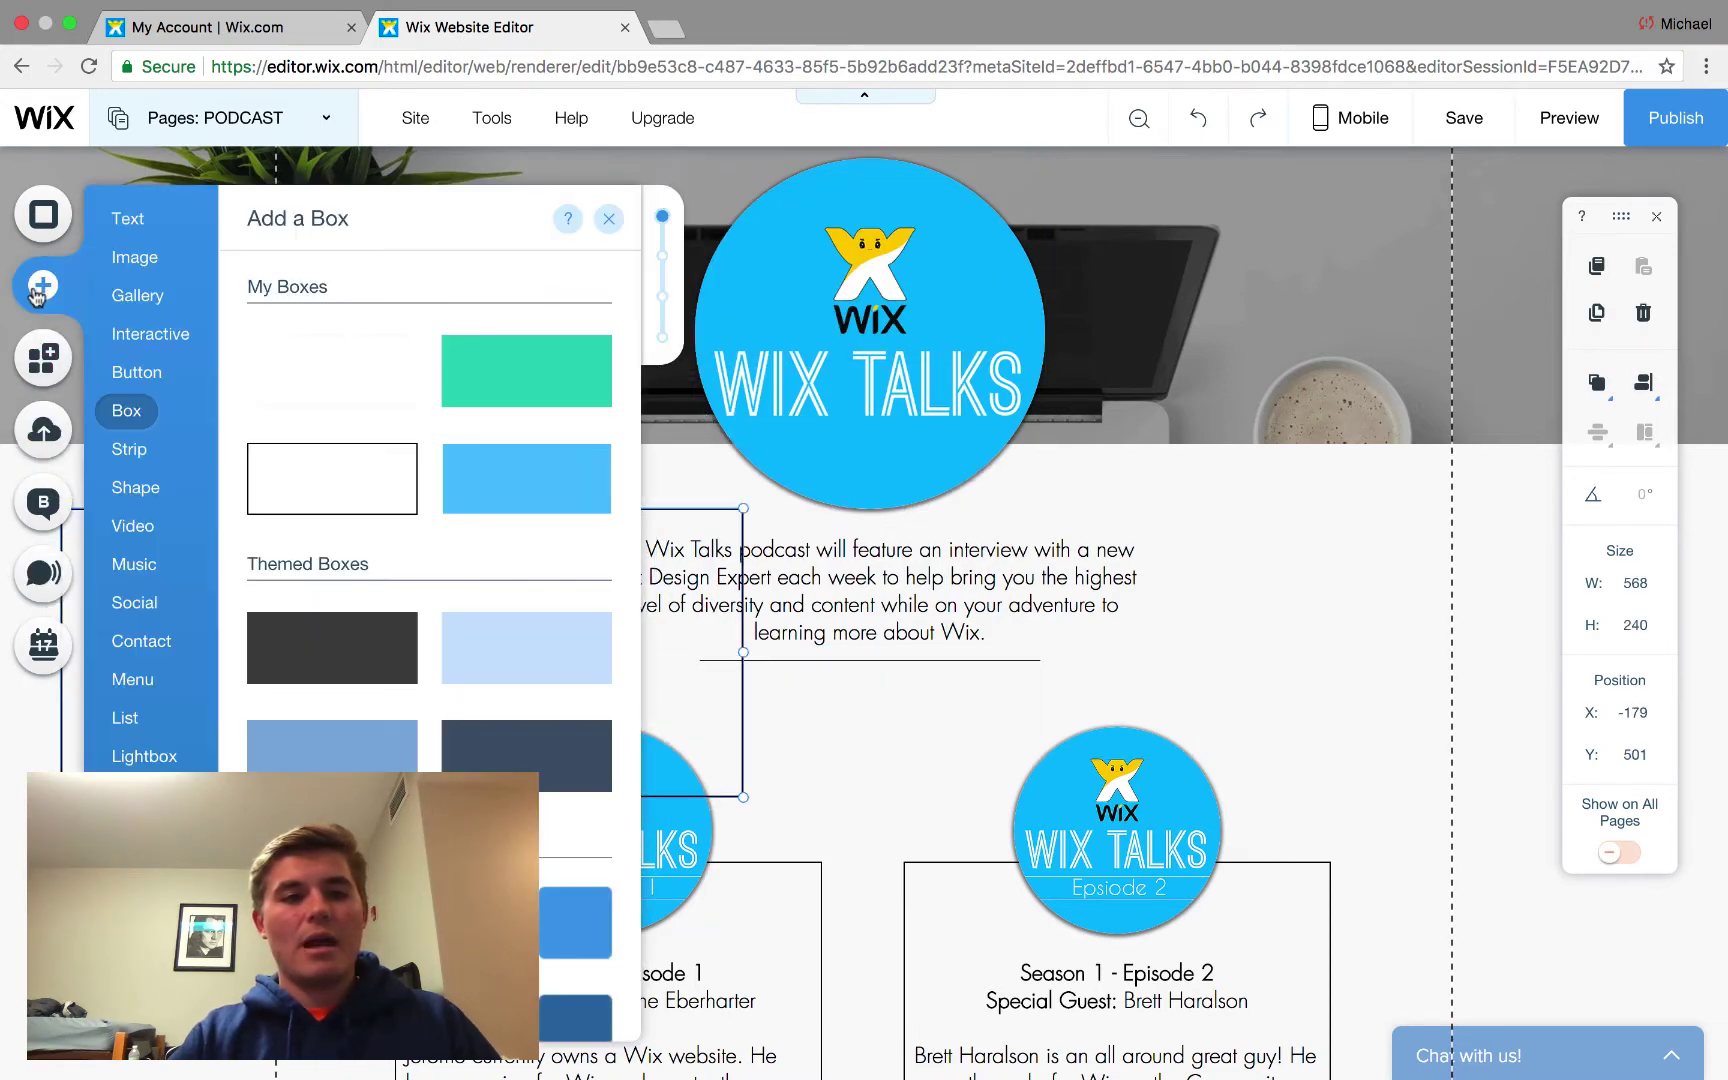
pyautogui.click(142, 386)
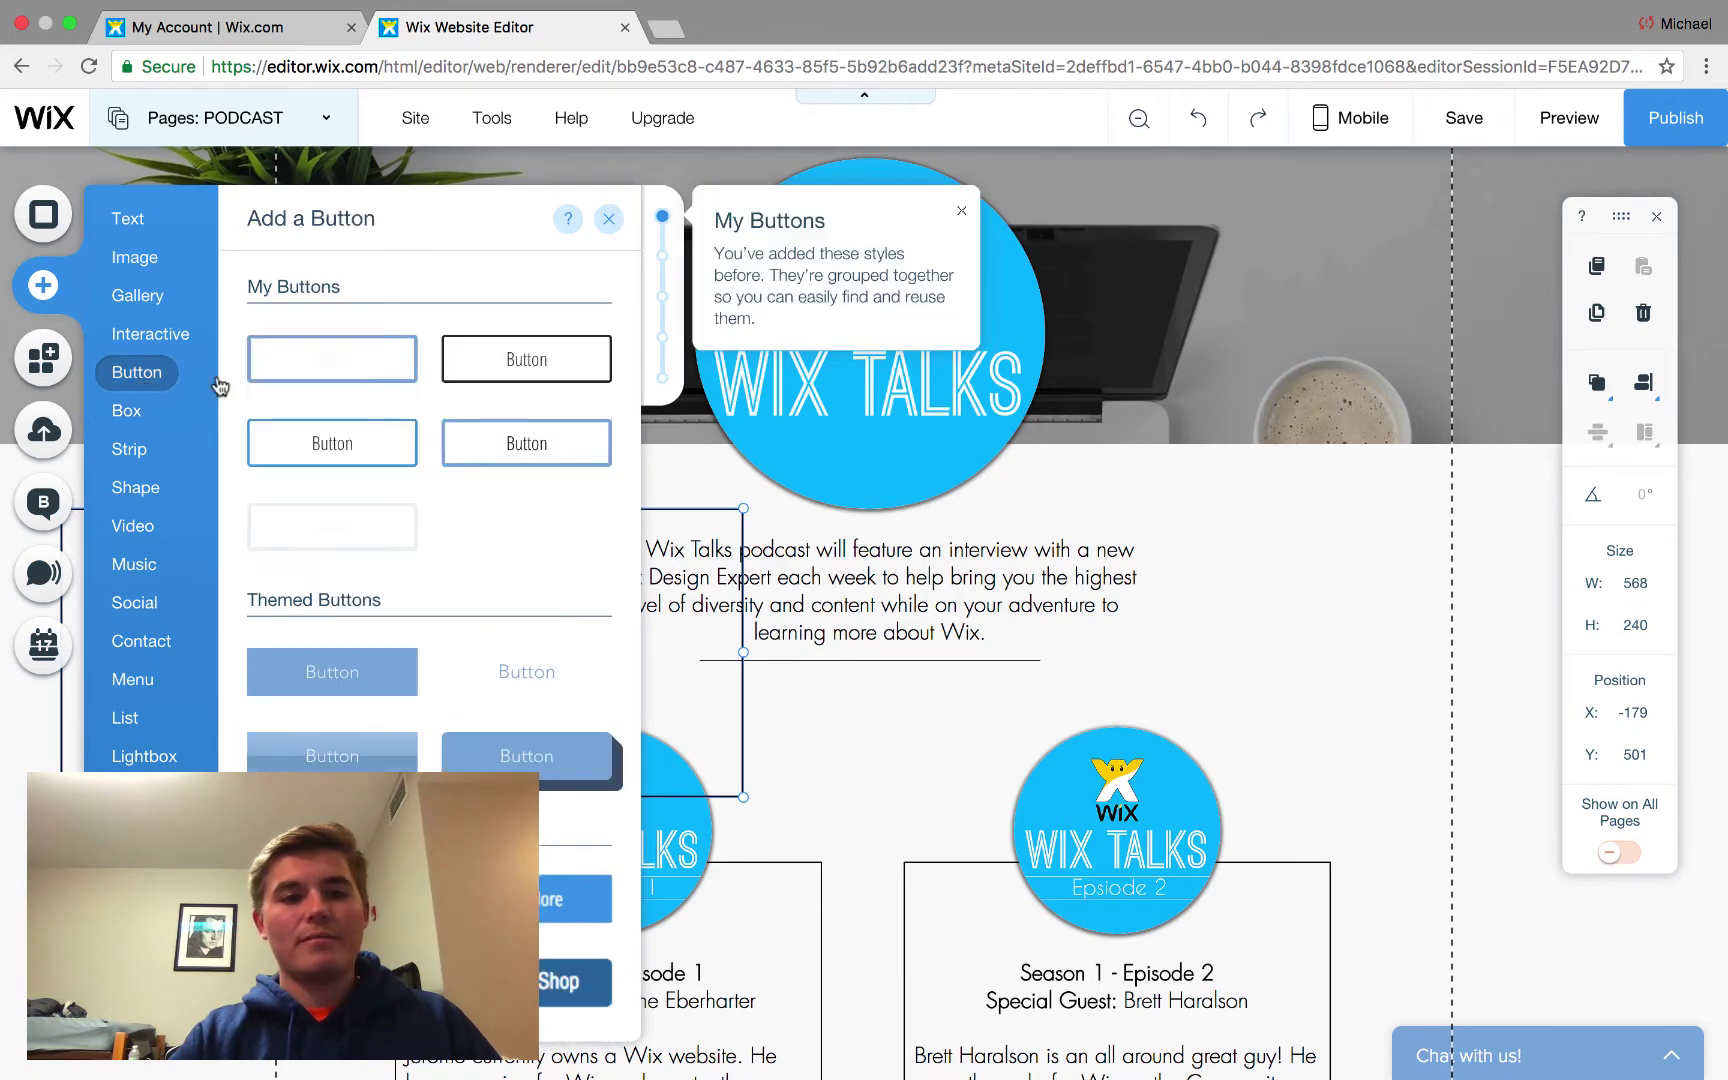
pyautogui.click(510, 372)
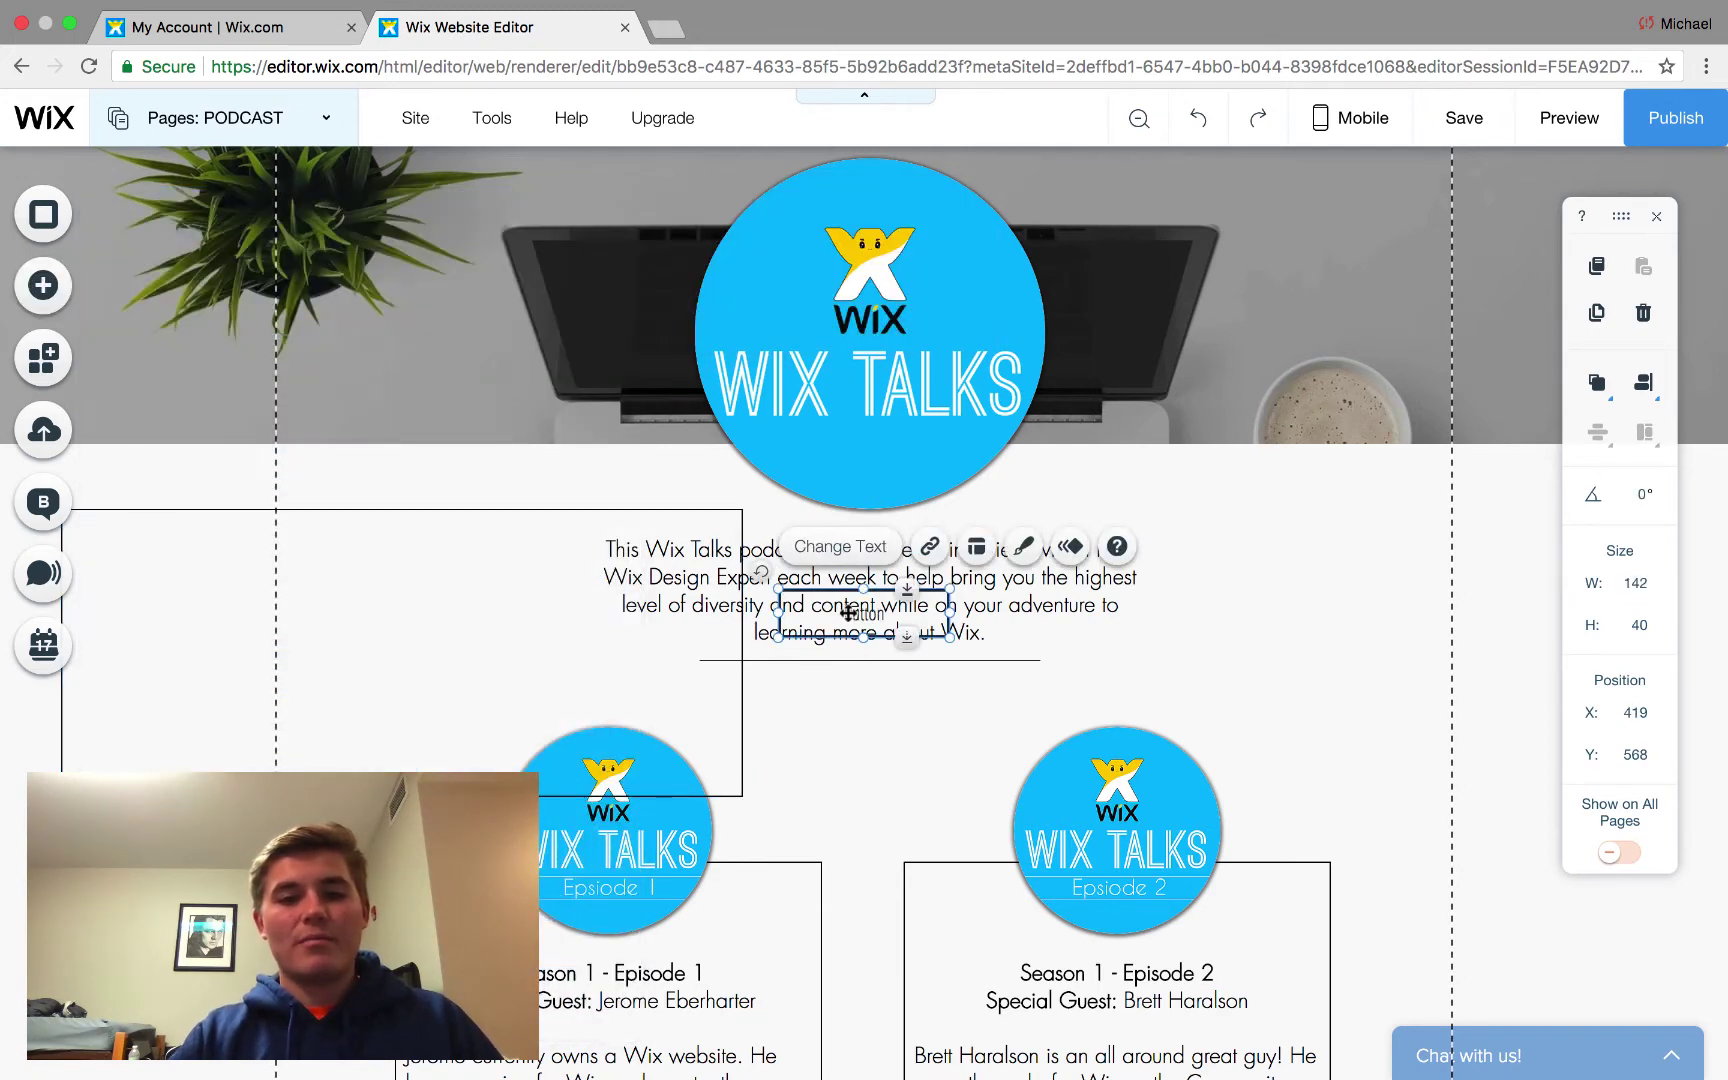
pyautogui.moveTo(858, 620); pyautogui.dragTo(360, 774)
# Drag the outlined box down below the episode cards and the button toward the footer
pyautogui.scroll(-4, 382, 728)
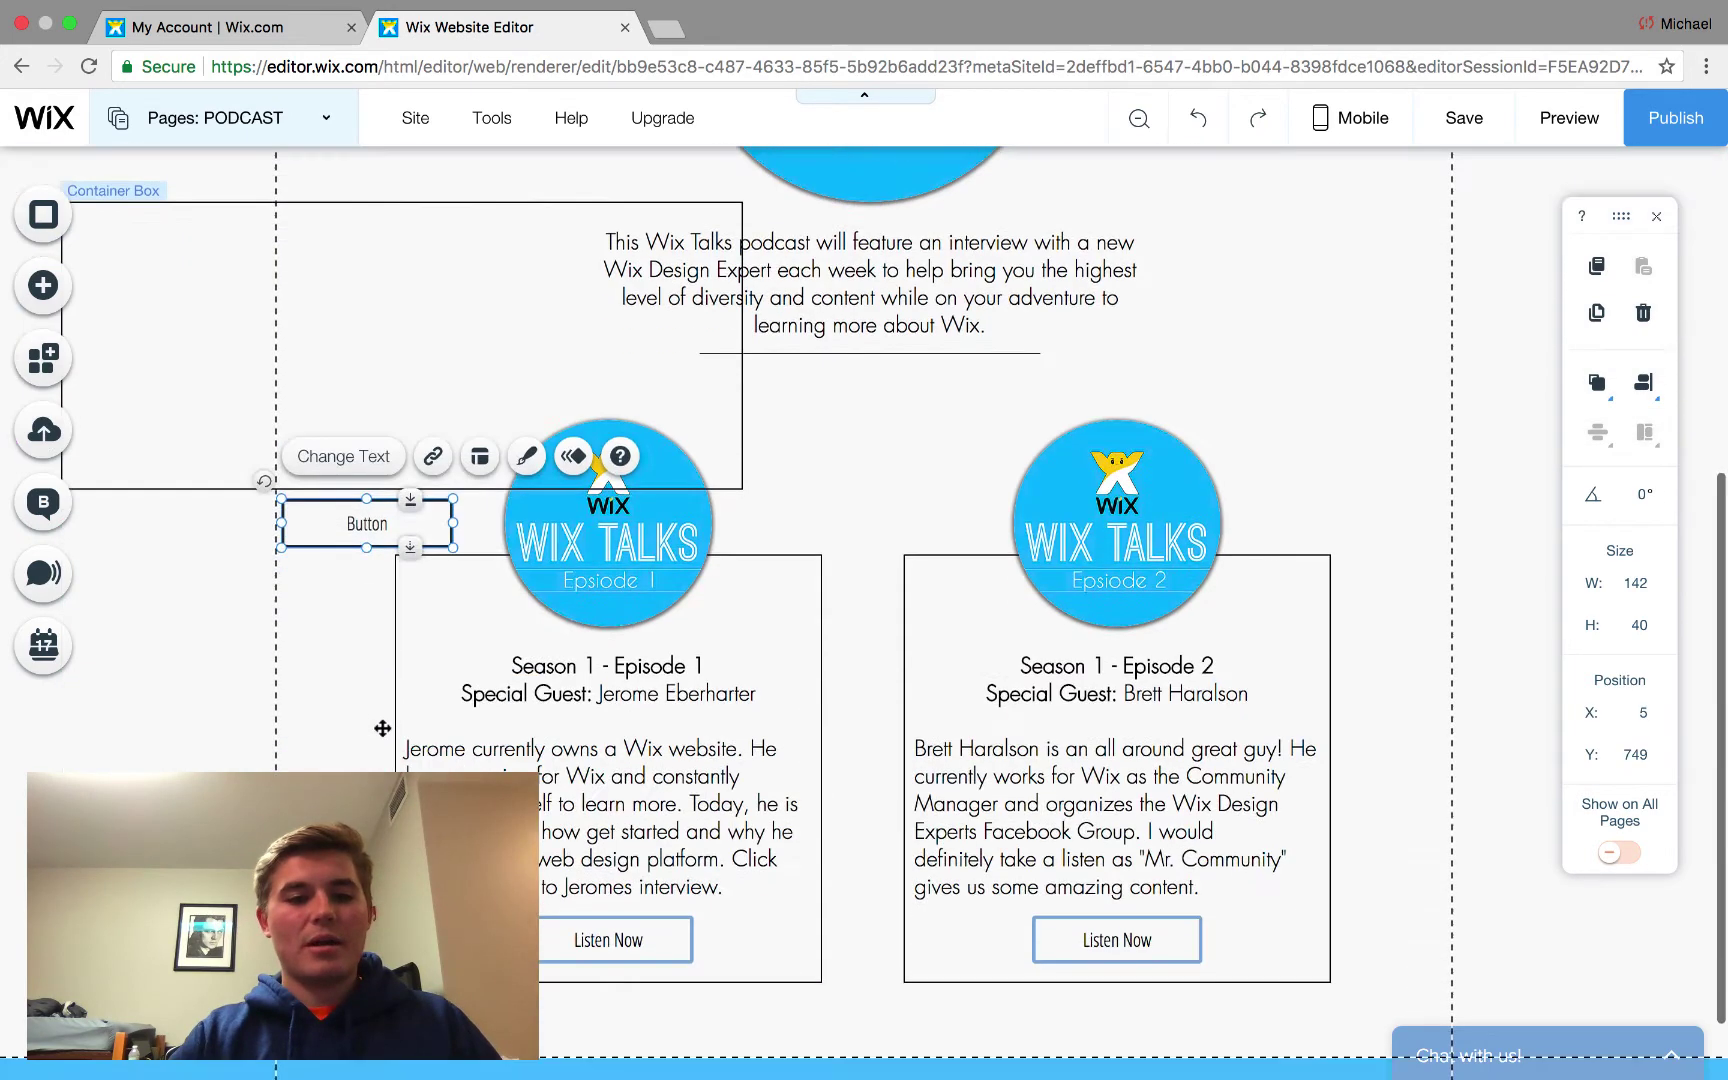
pyautogui.moveTo(318, 465); pyautogui.dragTo(812, 1036)
pyautogui.scroll(-1, 810, 1038)
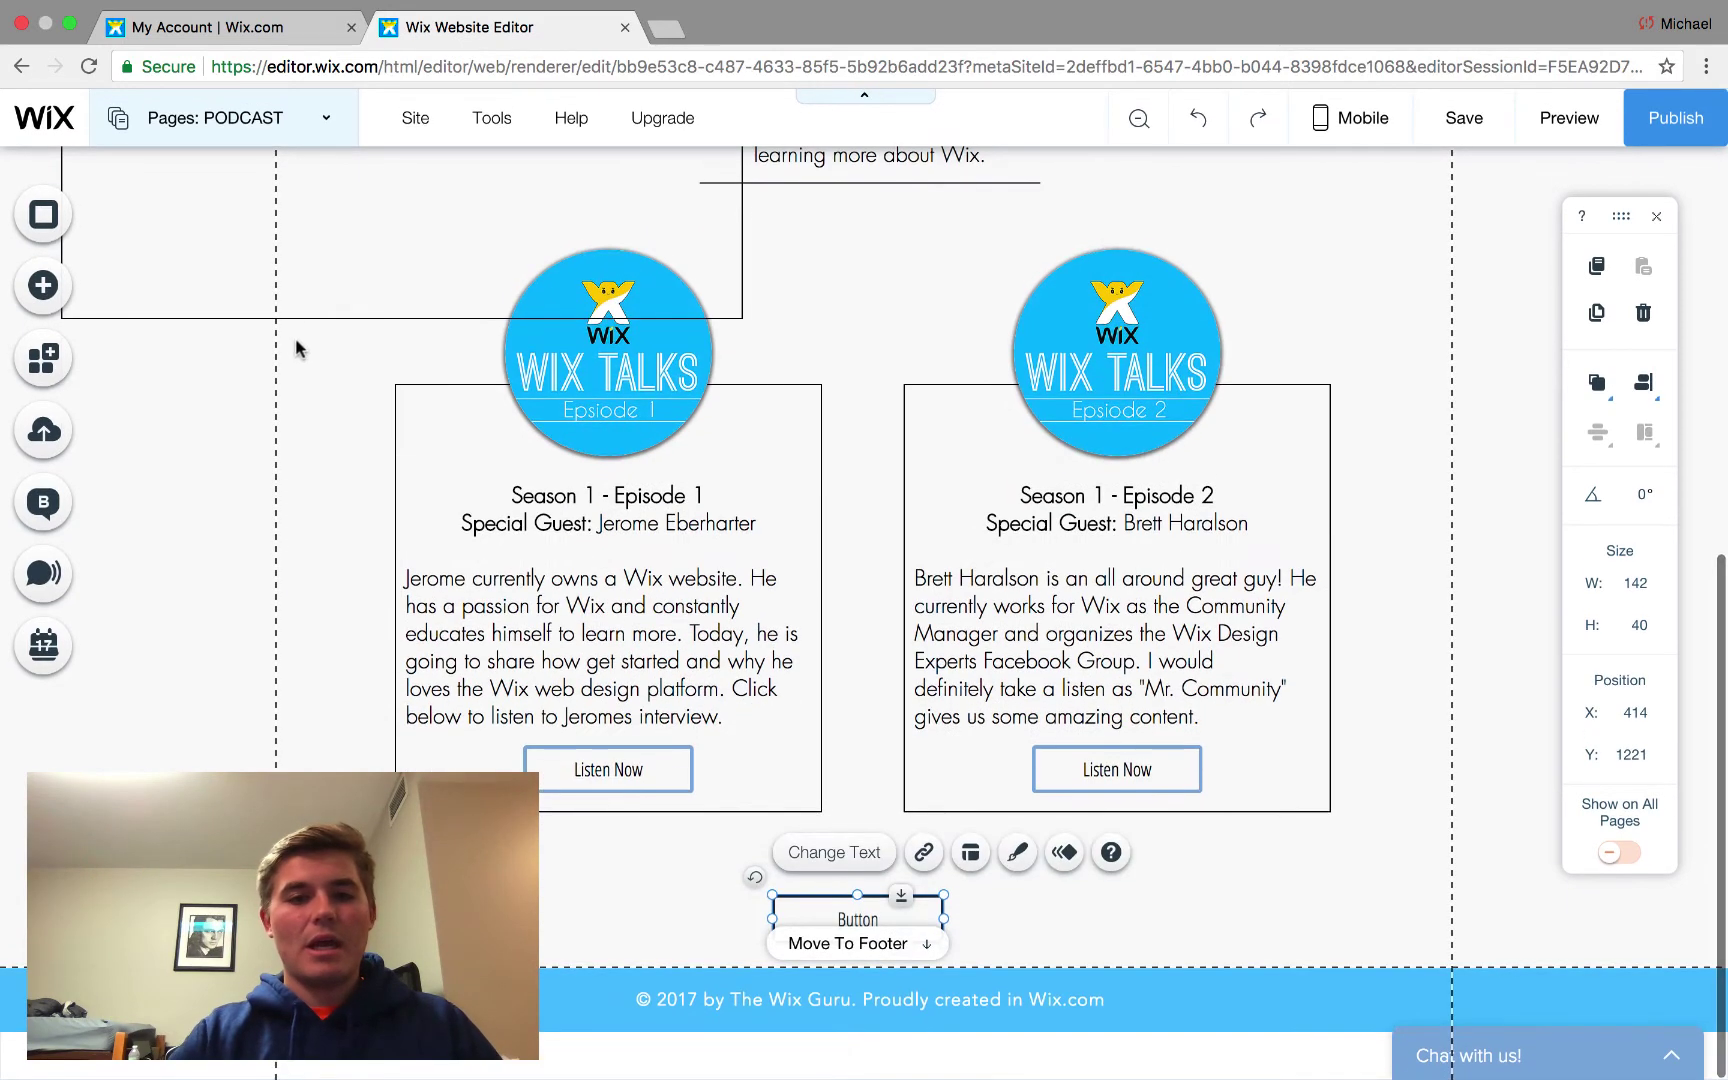
pyautogui.moveTo(285, 322); pyautogui.dragTo(427, 809)
pyautogui.moveTo(857, 919); pyautogui.dragTo(870, 1076)
# Pull the button out of the box so it sits alone just above the footer
pyautogui.scroll(-2, 930, 980)
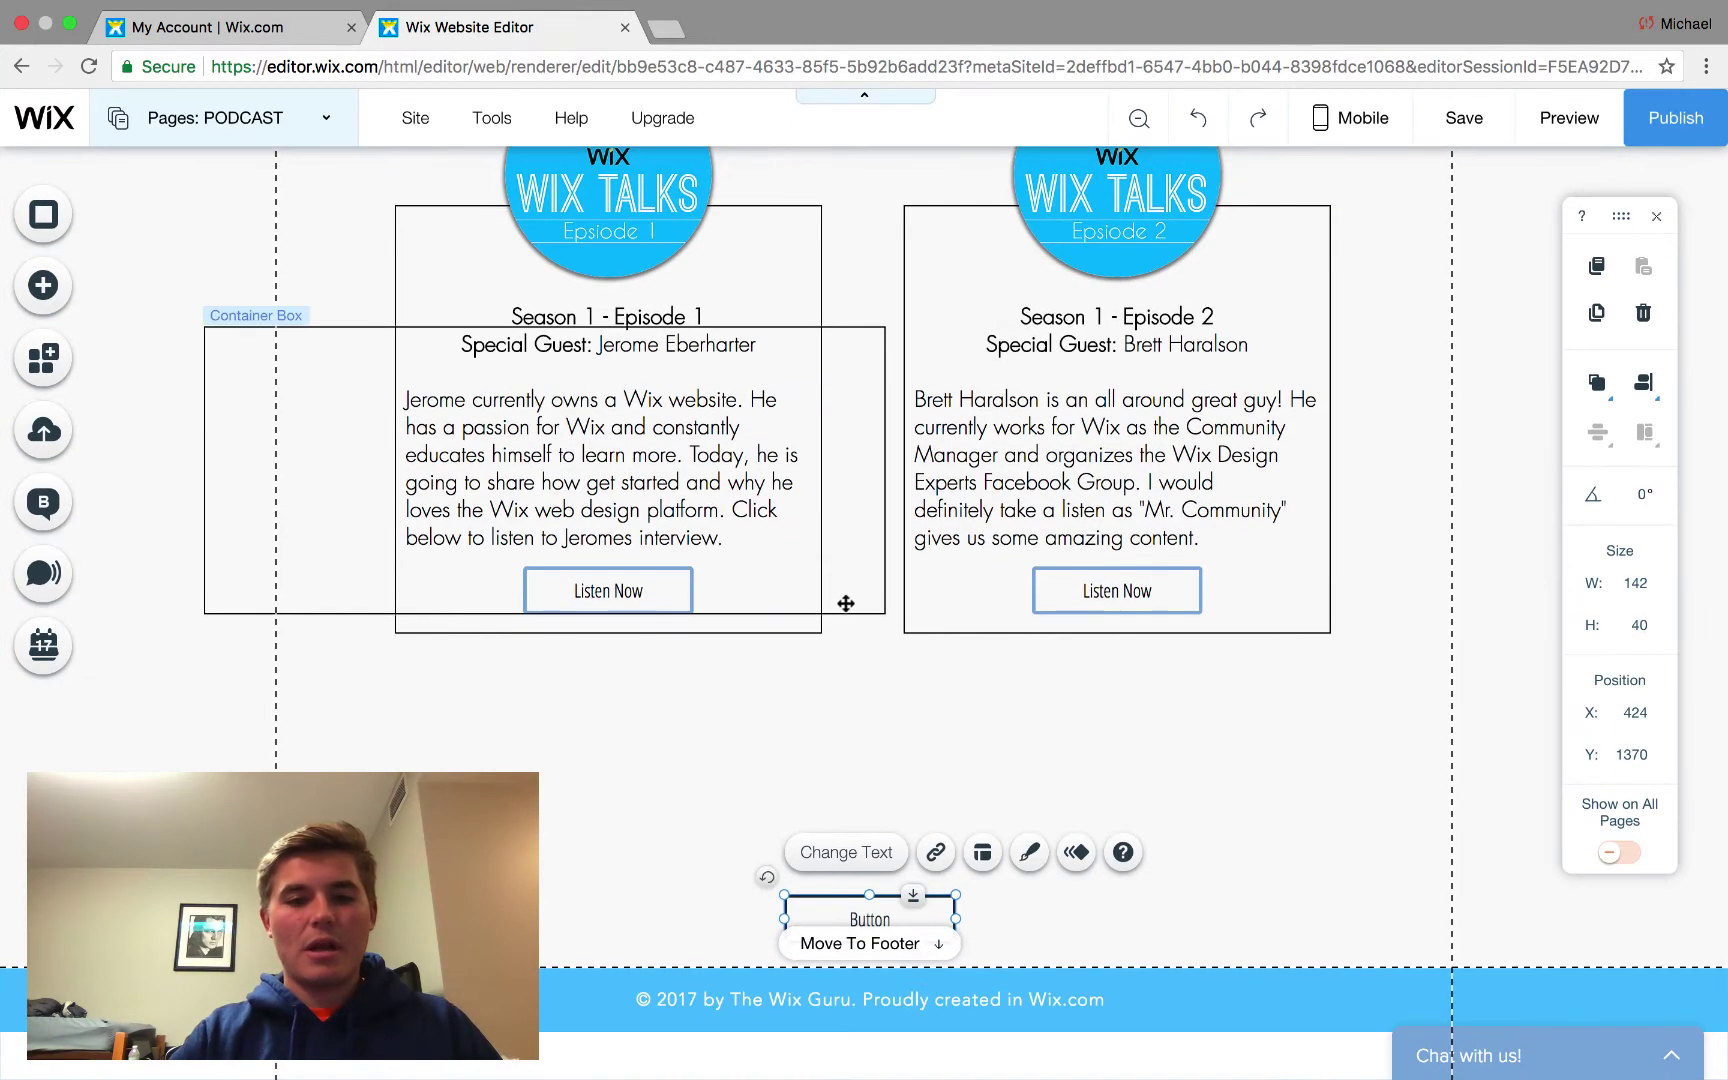
pyautogui.moveTo(841, 605); pyautogui.dragTo(1120, 900)
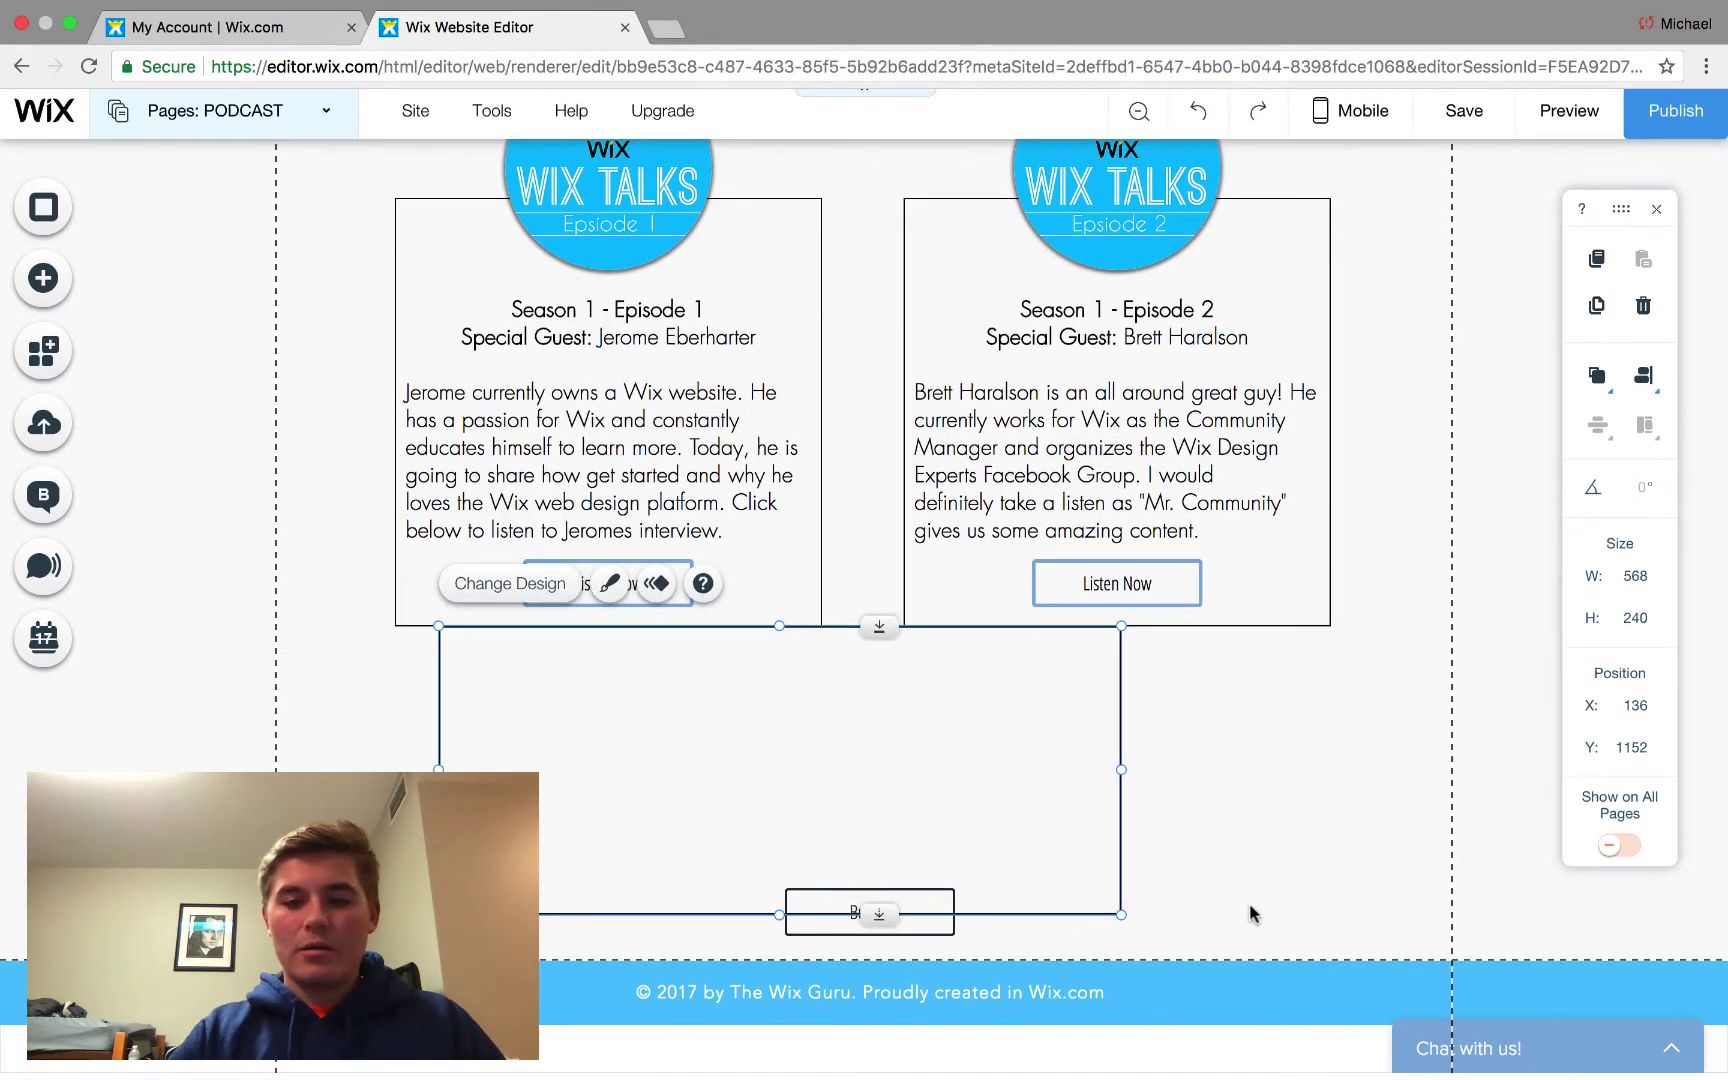
pyautogui.moveTo(905, 935); pyautogui.dragTo(962, 1052)
pyautogui.scroll(-2, 1175, 970)
pyautogui.moveTo(1022, 721); pyautogui.dragTo(1176, 812)
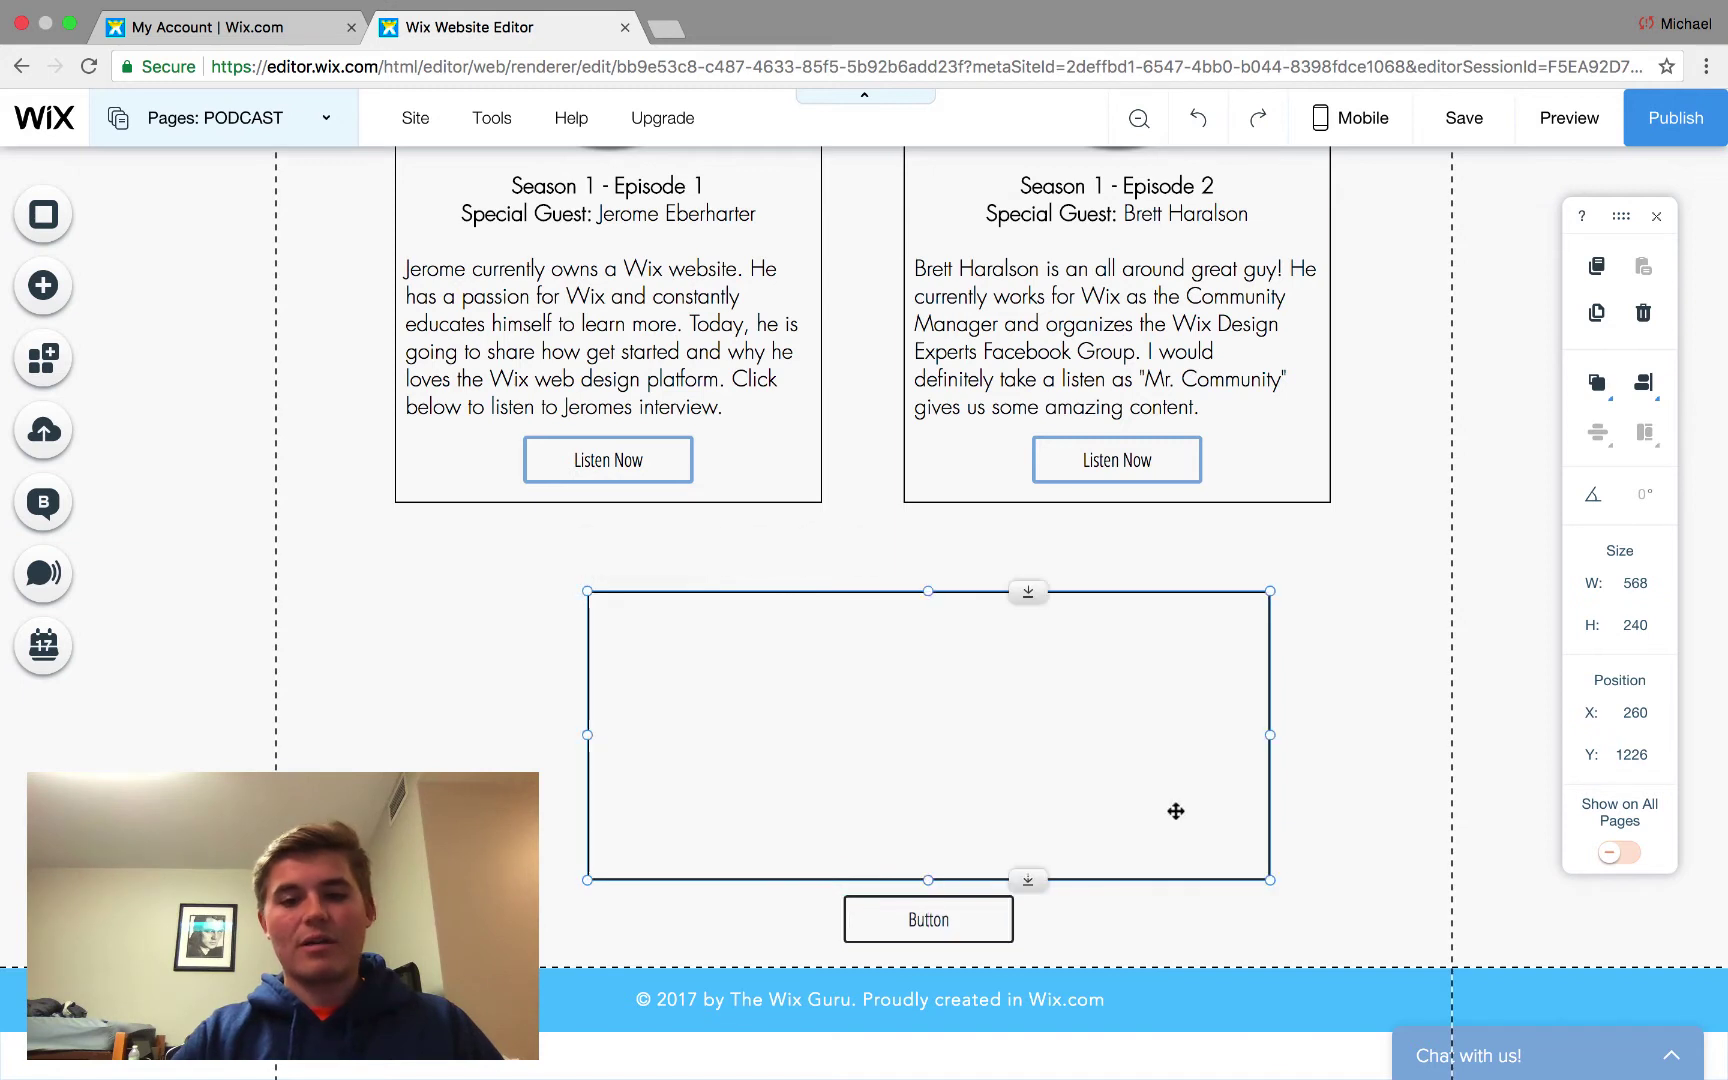
pyautogui.click(1376, 893)
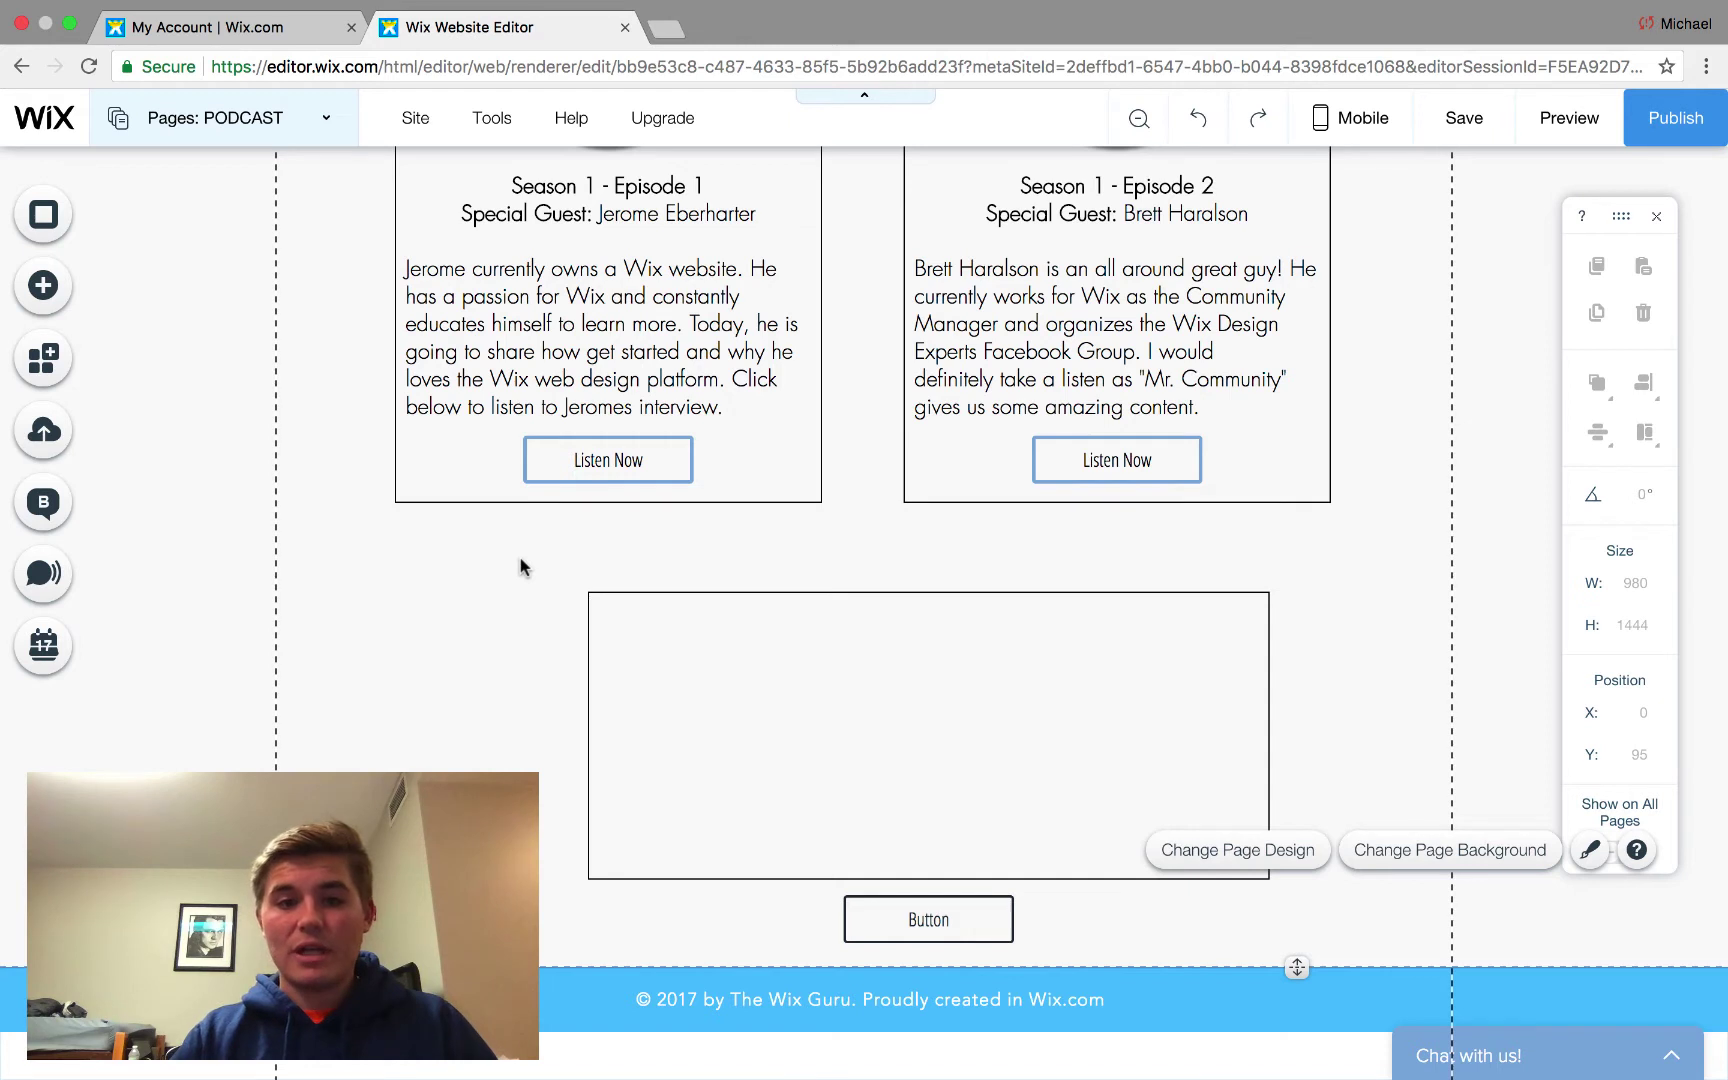
# Select the box and button, group them, and drag the group up to X 219, Y 1183
pyautogui.moveTo(520, 559); pyautogui.dragTo(1402, 966)
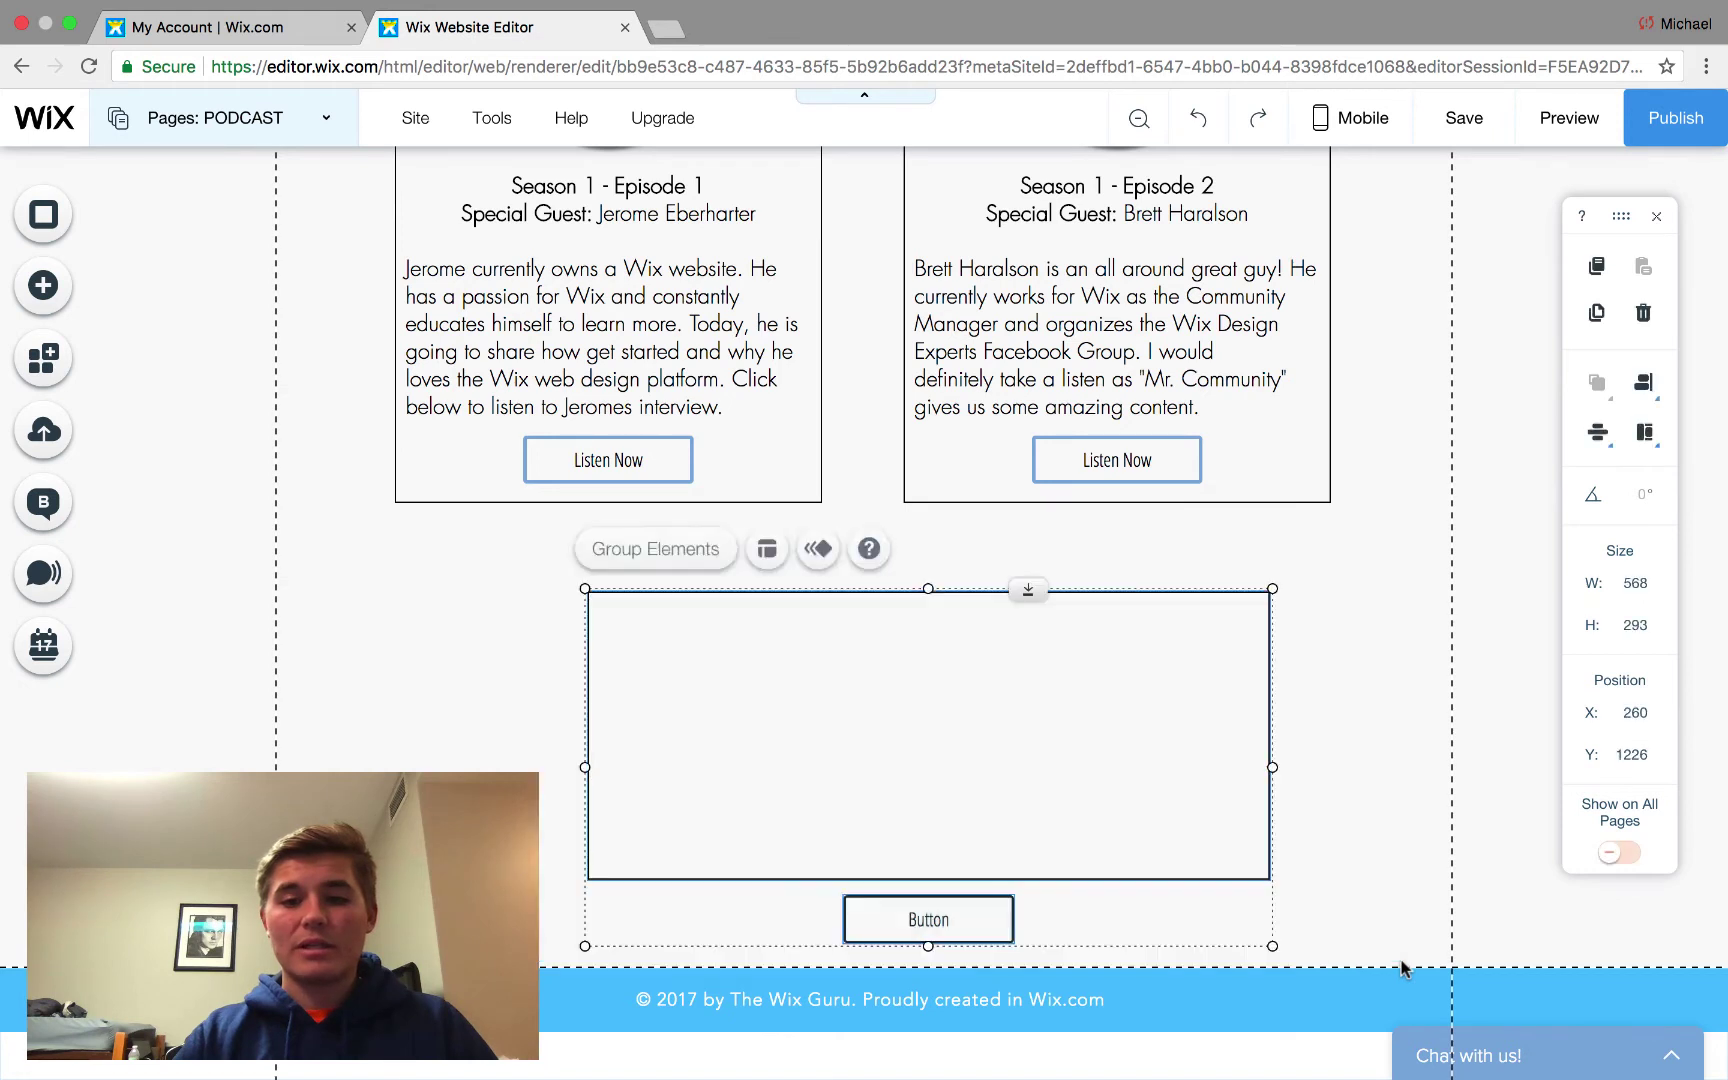
pyautogui.click(664, 557)
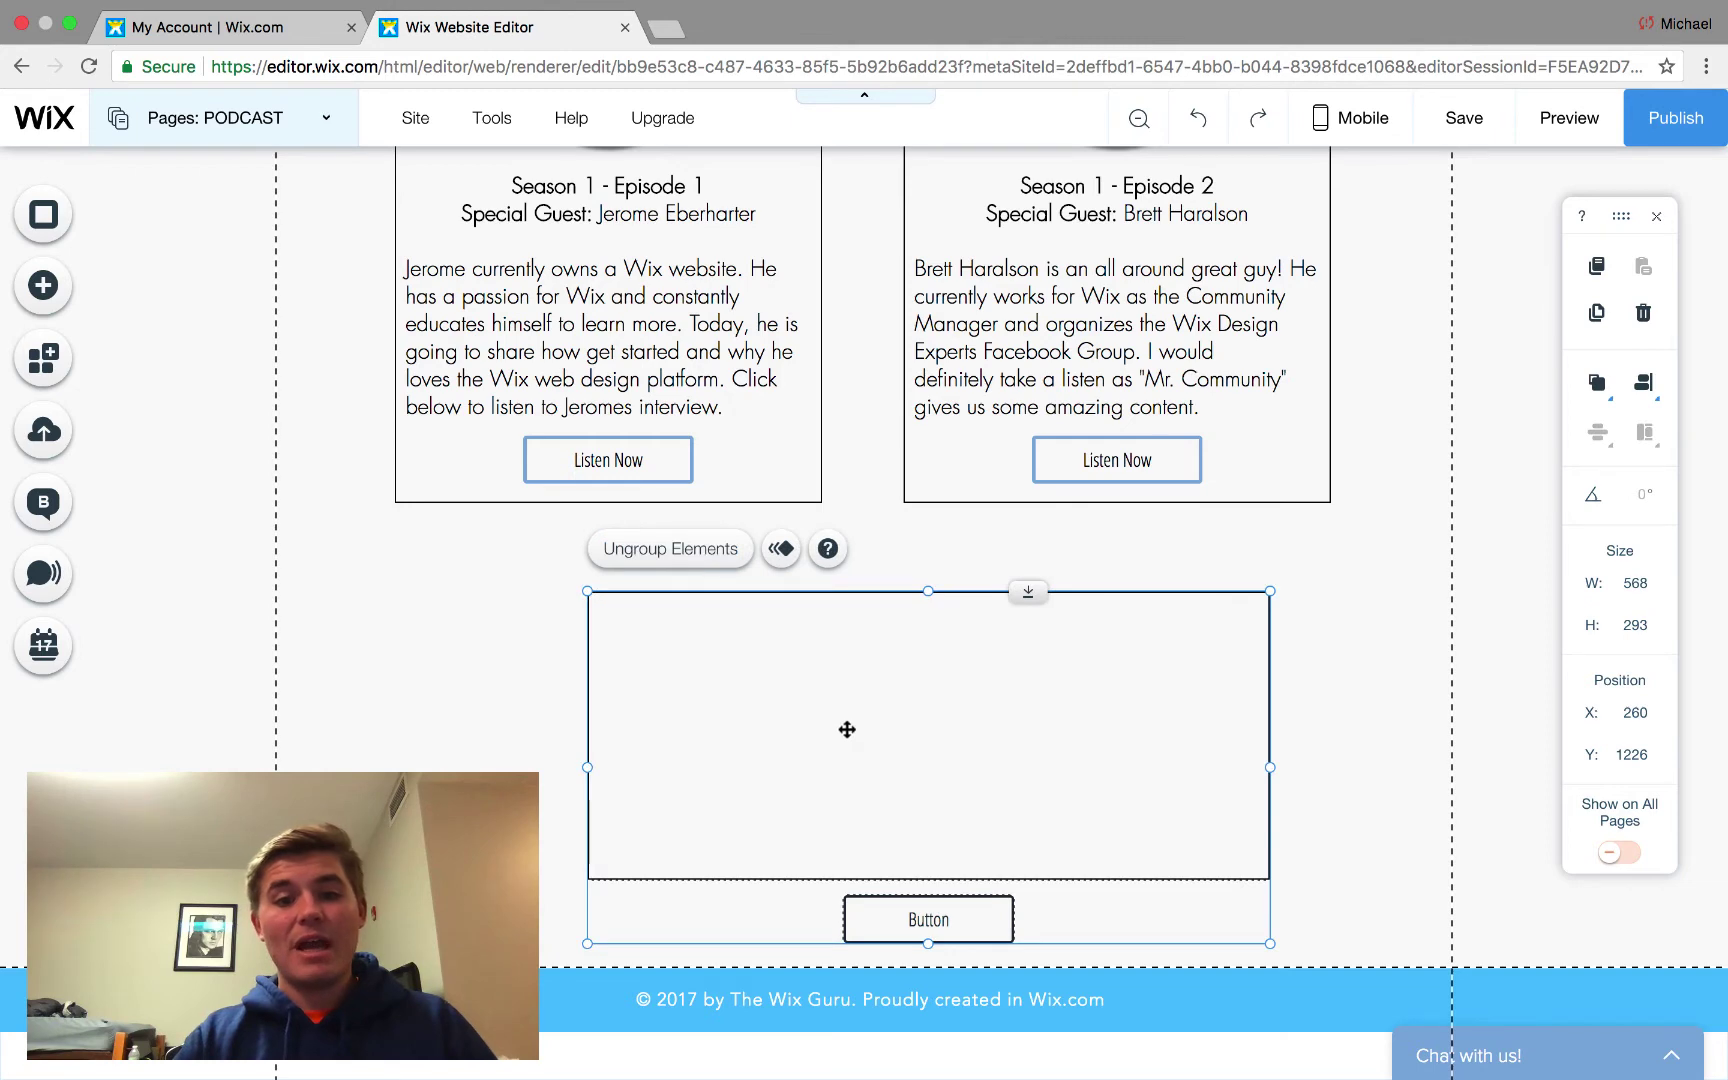
pyautogui.moveTo(847, 730); pyautogui.dragTo(803, 850)
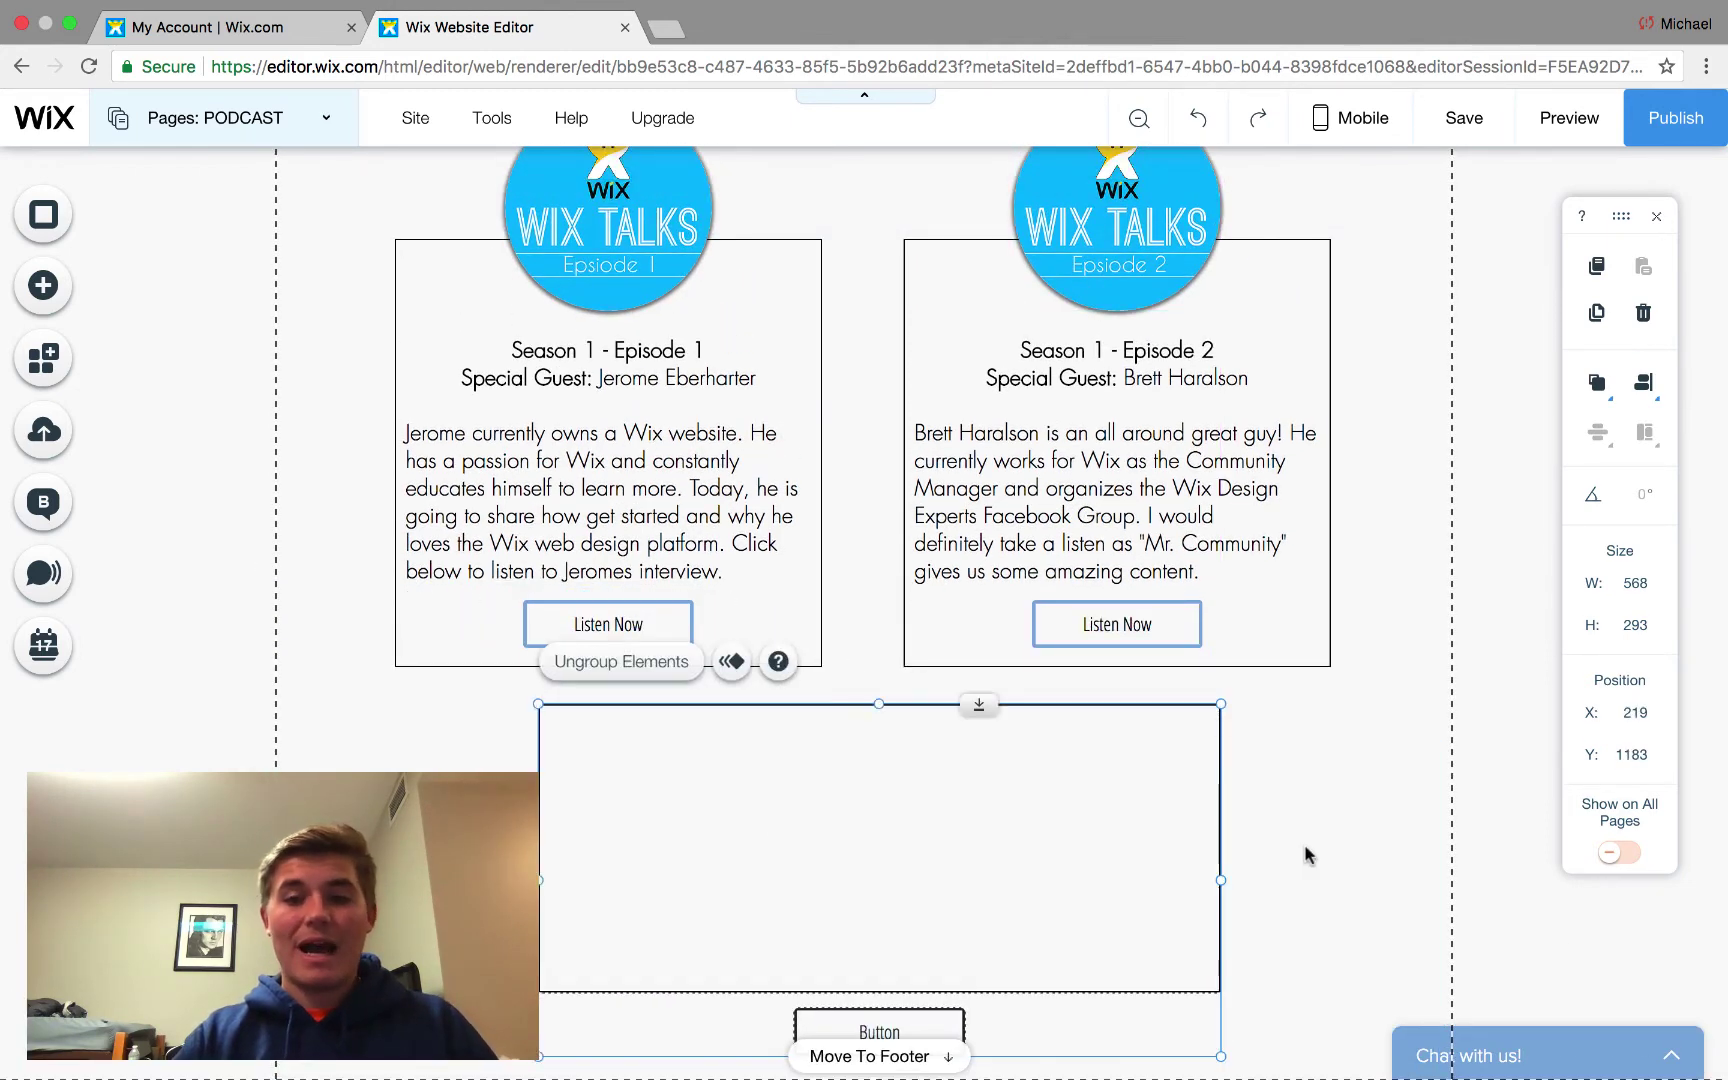
# Nudge the group to X 232, Y 1194, undoing an accidental Episode 2 card move
pyautogui.scroll(-2, 1307, 853)
pyautogui.moveTo(957, 779)
pyautogui.mouseDown()
pyautogui.moveTo(883, 791)
pyautogui.moveTo(976, 793)
pyautogui.mouseUp()
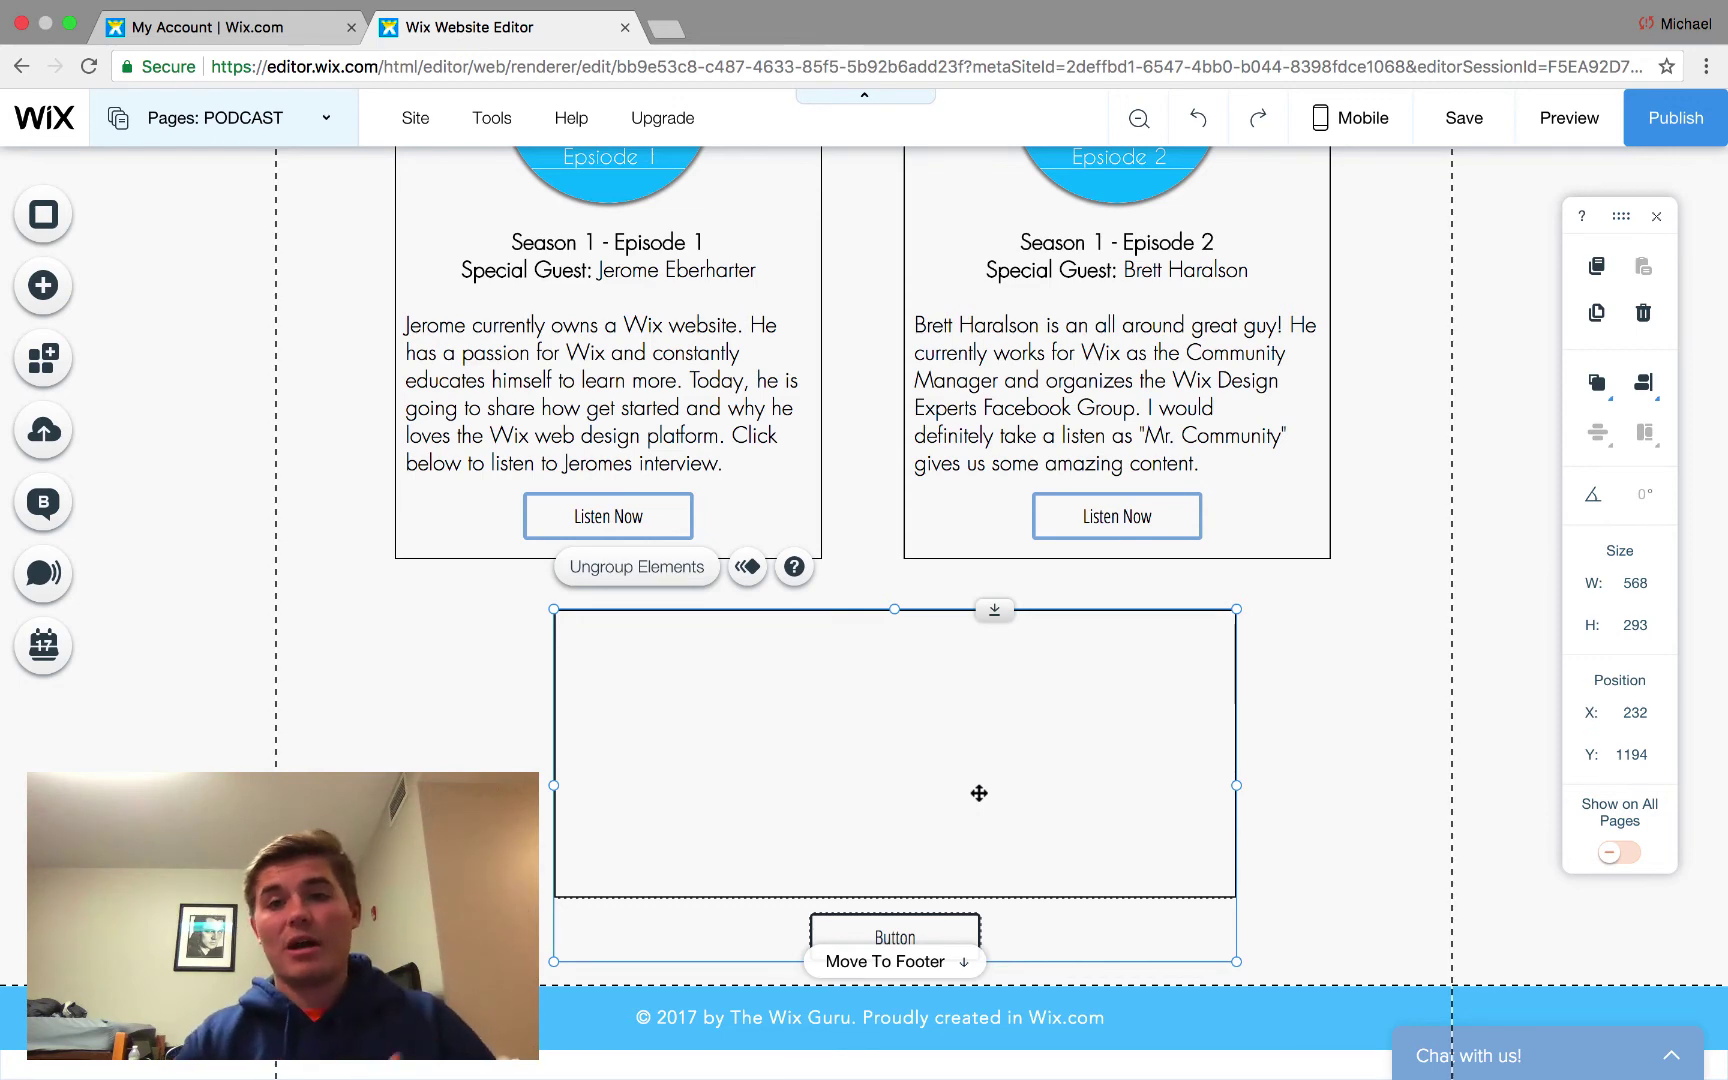
pyautogui.scroll(2, 979, 793)
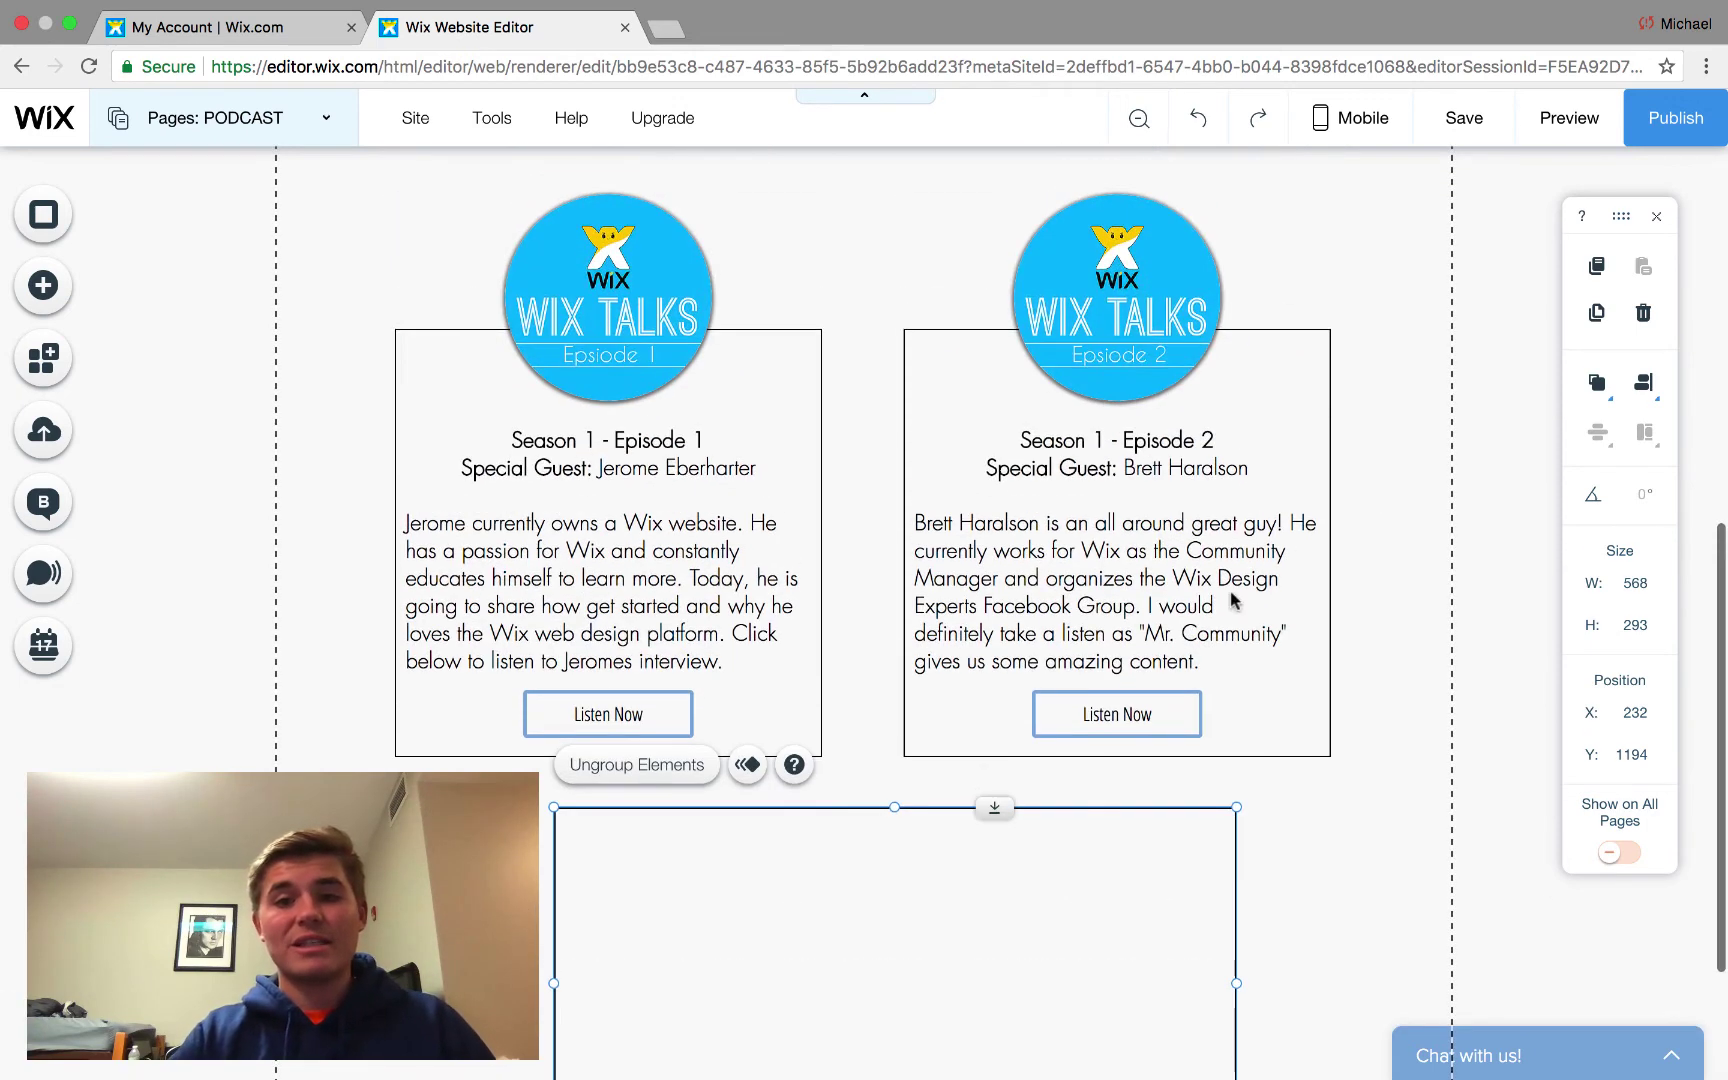
pyautogui.click(1321, 400)
pyautogui.moveTo(1321, 400); pyautogui.dragTo(1405, 438)
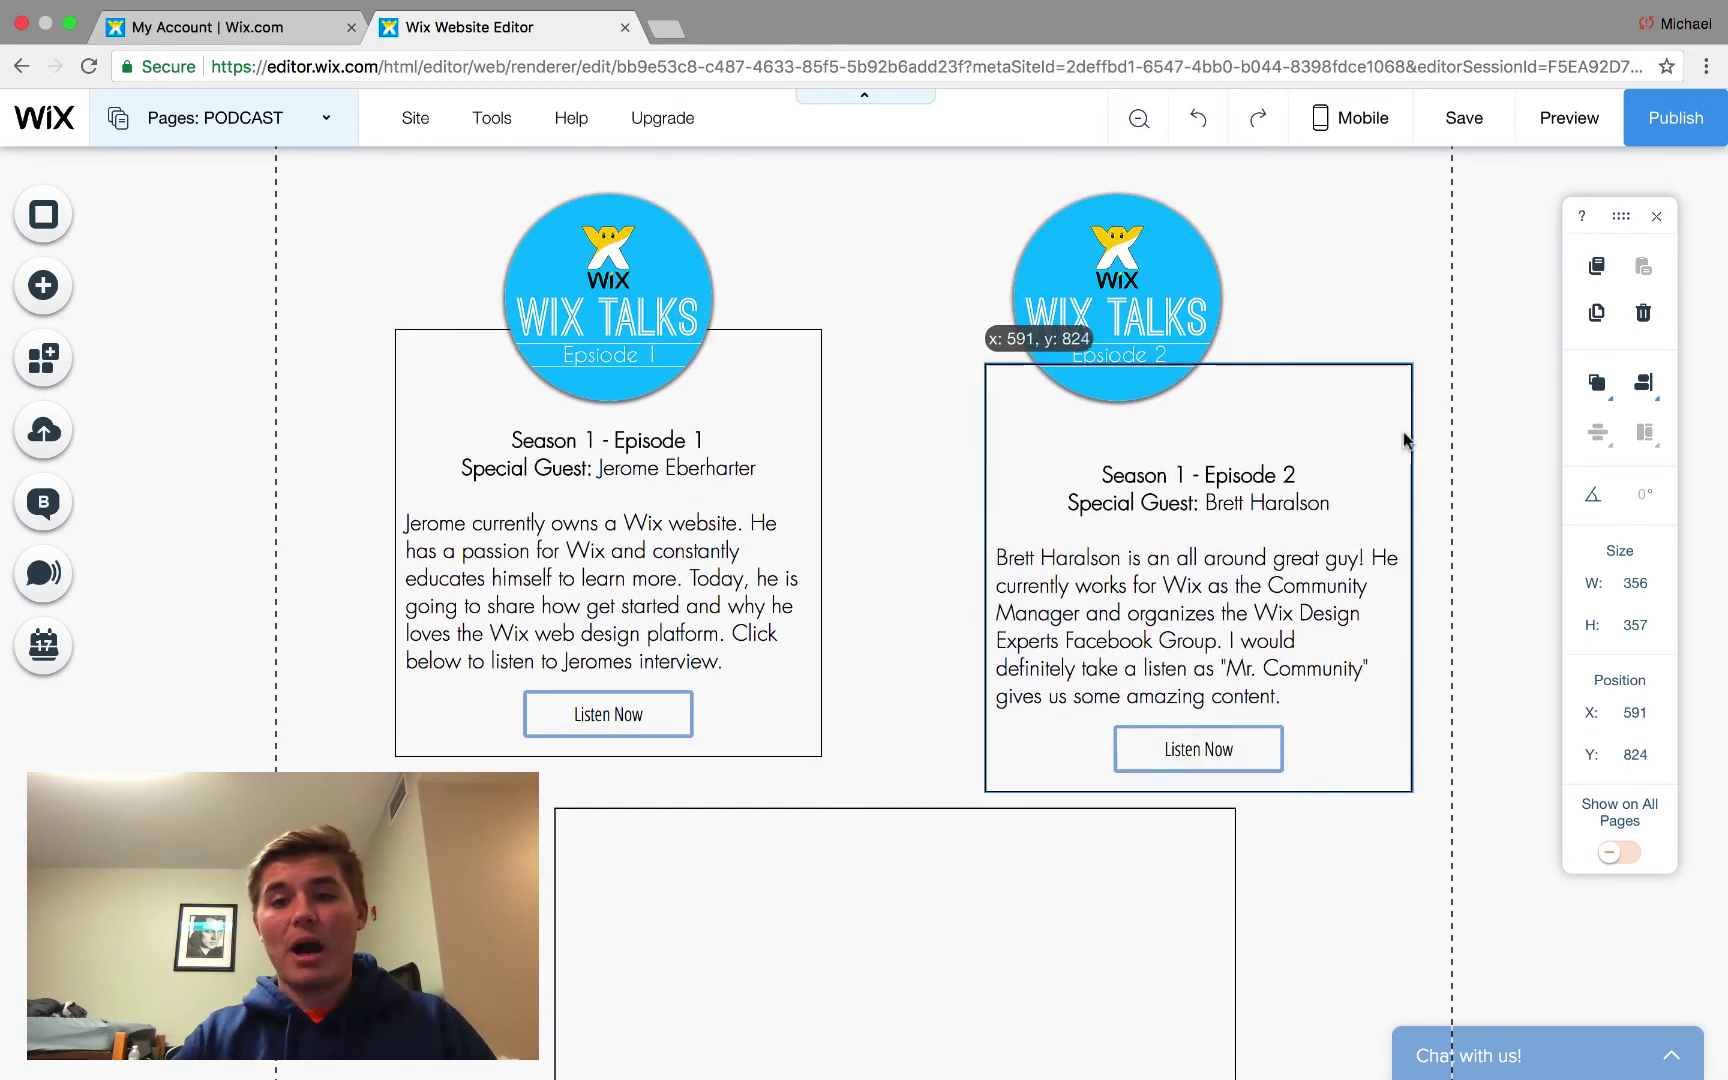
pyautogui.hotkey('ctrl', 'z')
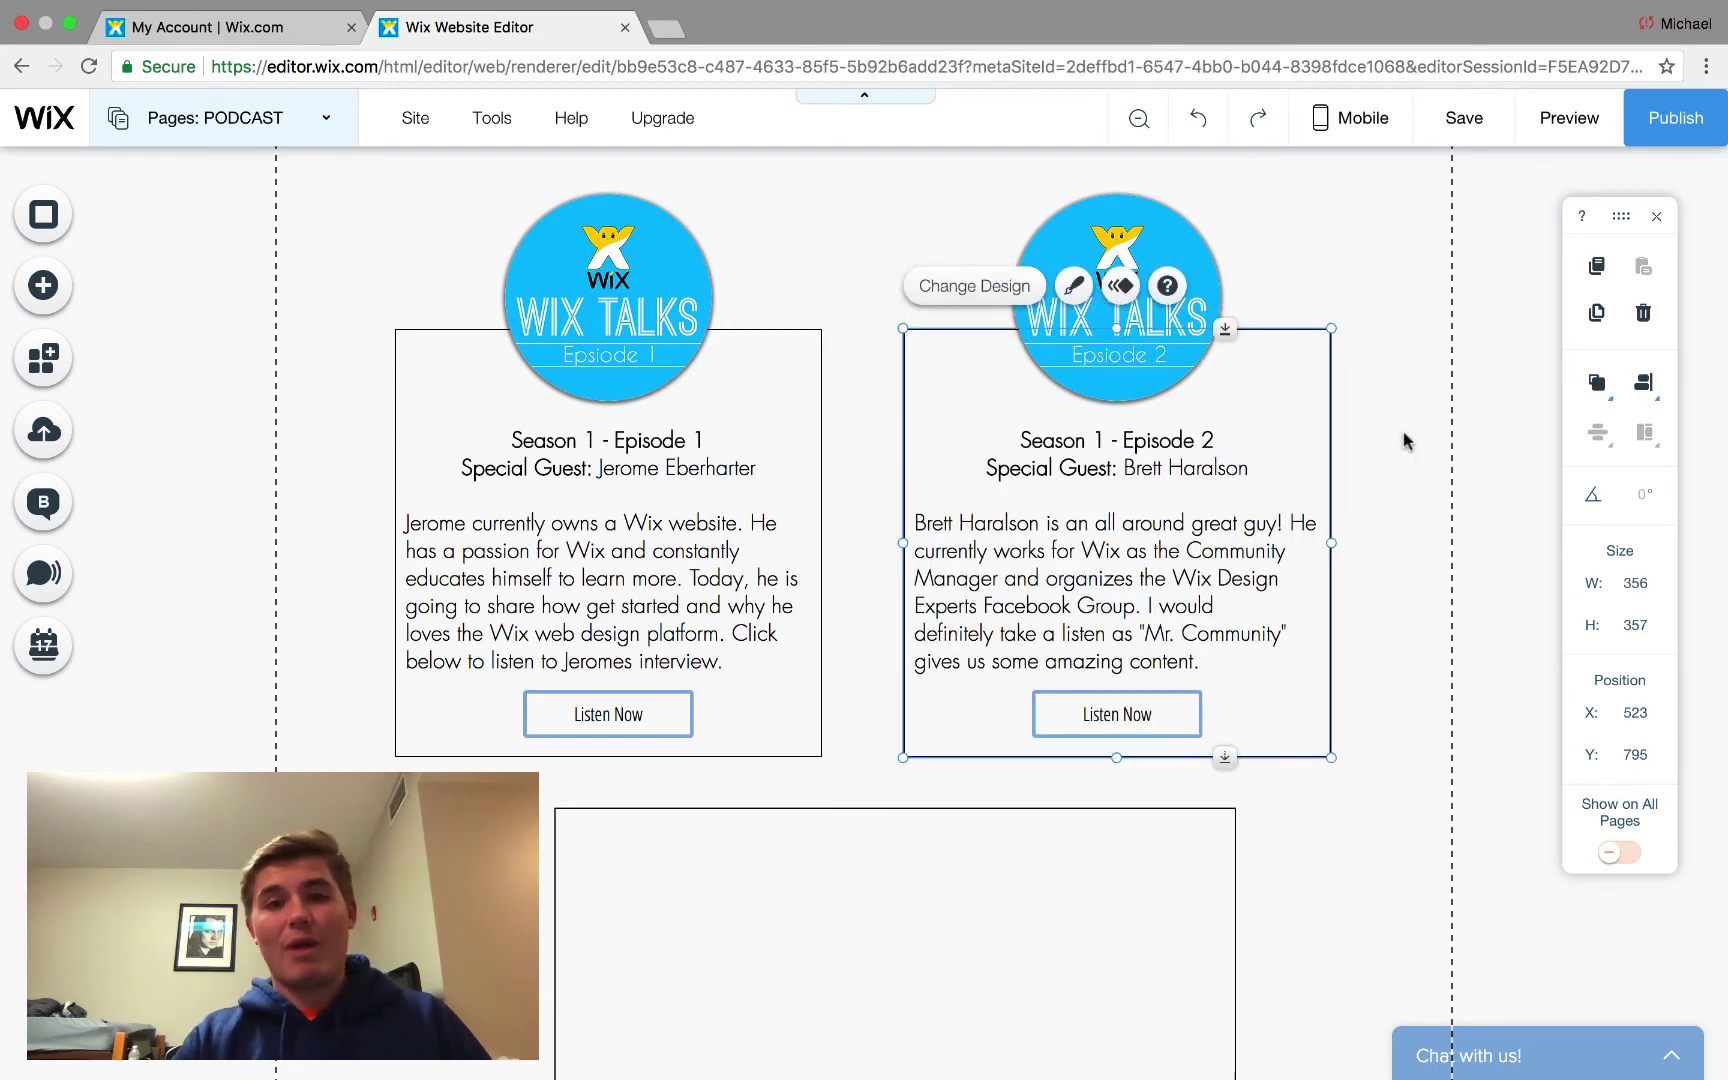
pyautogui.scroll(-2, 1397, 580)
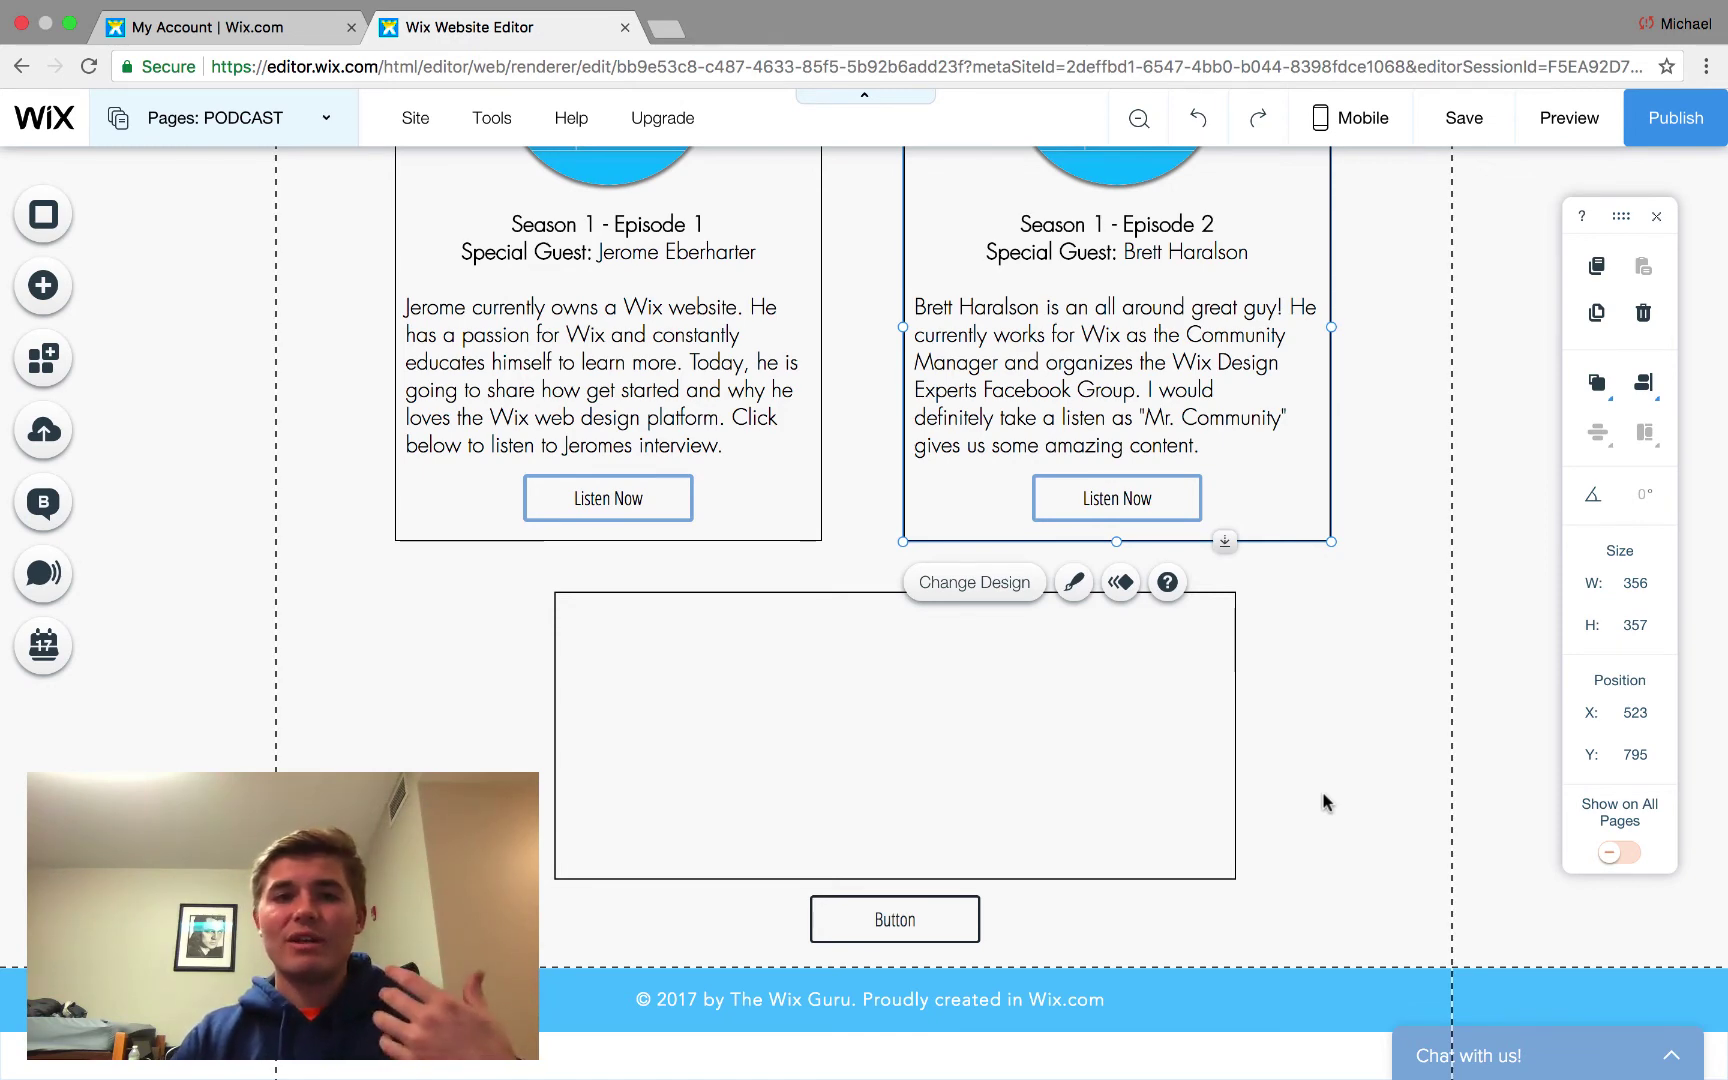
# Delete the grouped box and button from beneath the episode cards
pyautogui.scroll(10, 1323, 801)
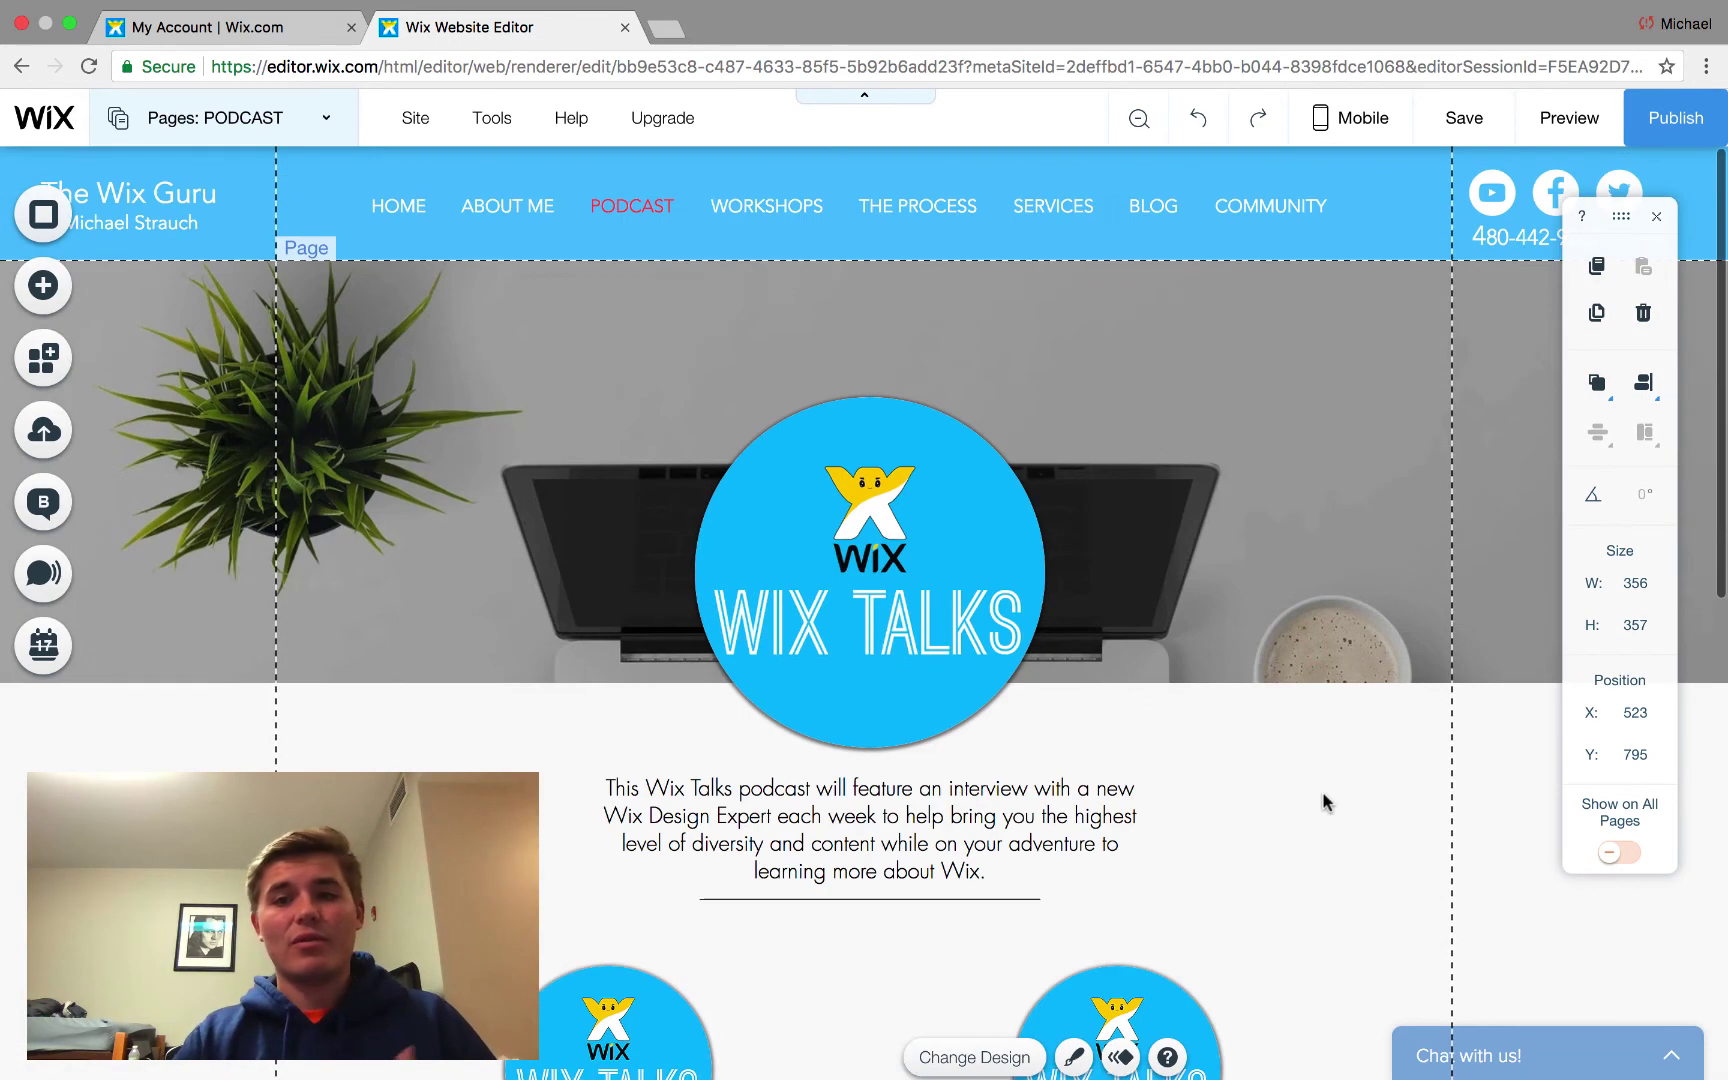
pyautogui.scroll(-8, 1323, 800)
pyautogui.scroll(-2, 1203, 775)
pyautogui.click(1203, 775)
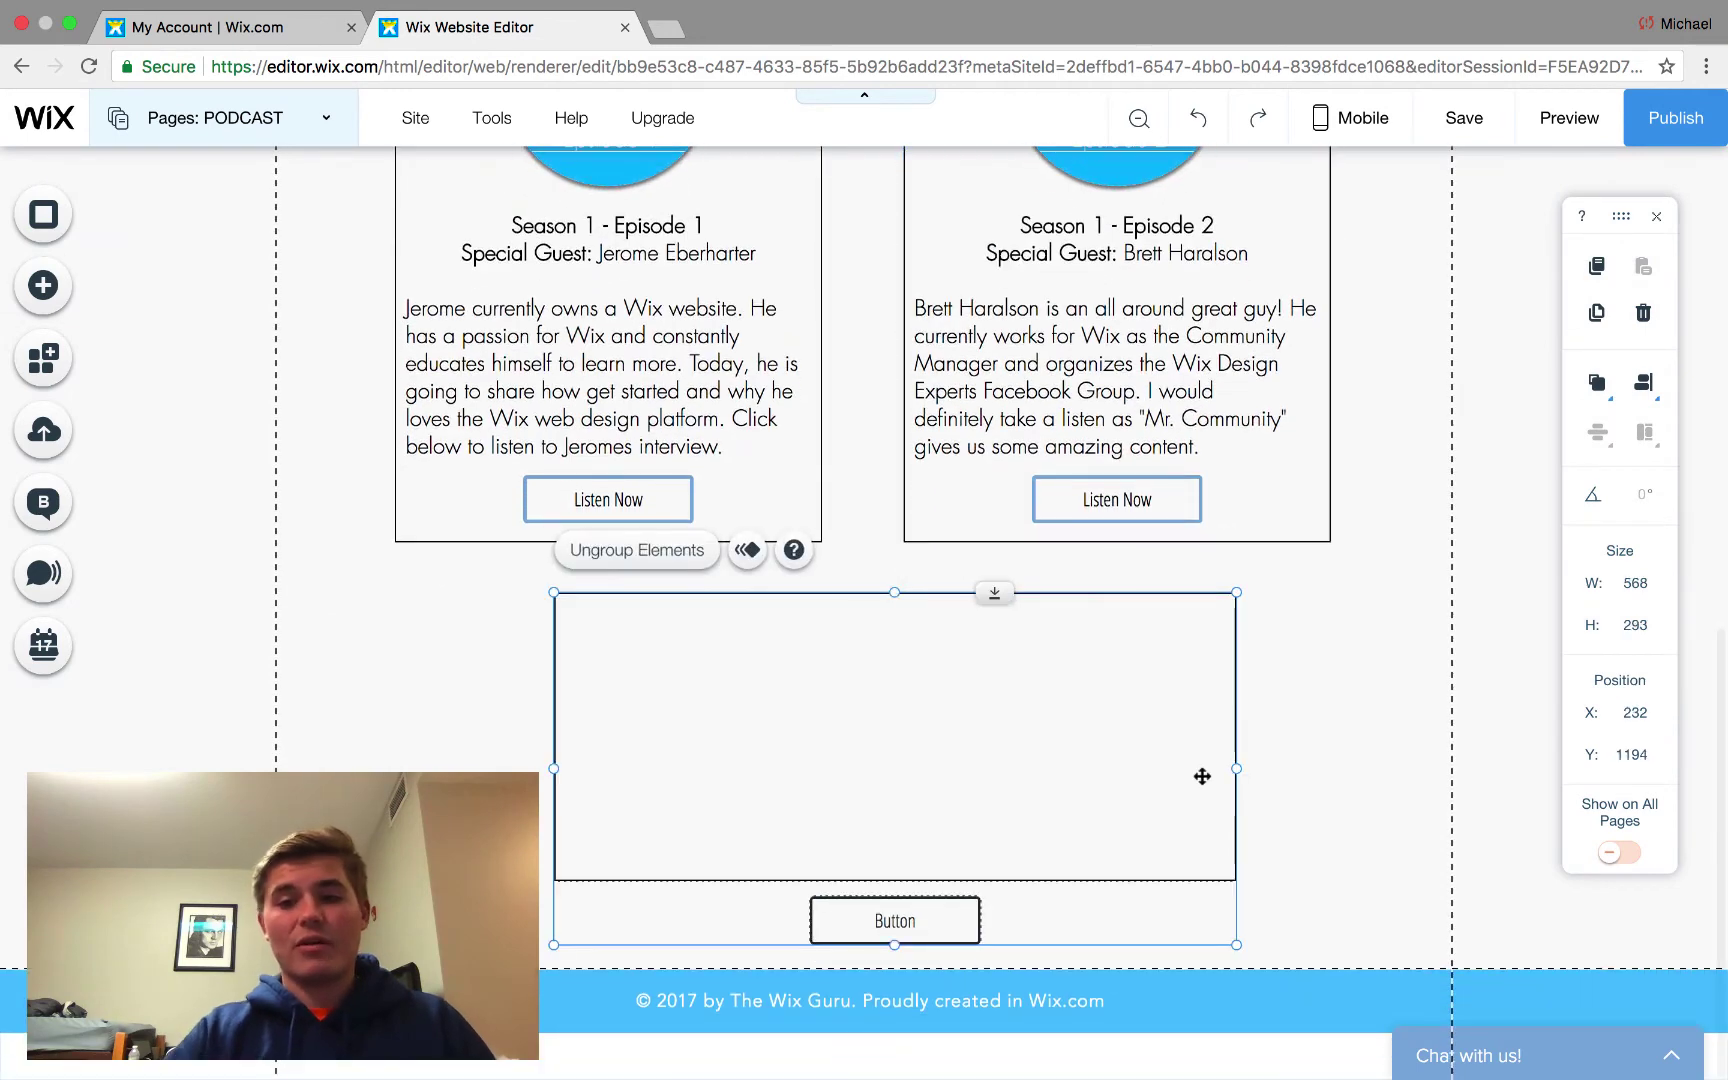
pyautogui.press('Delete')
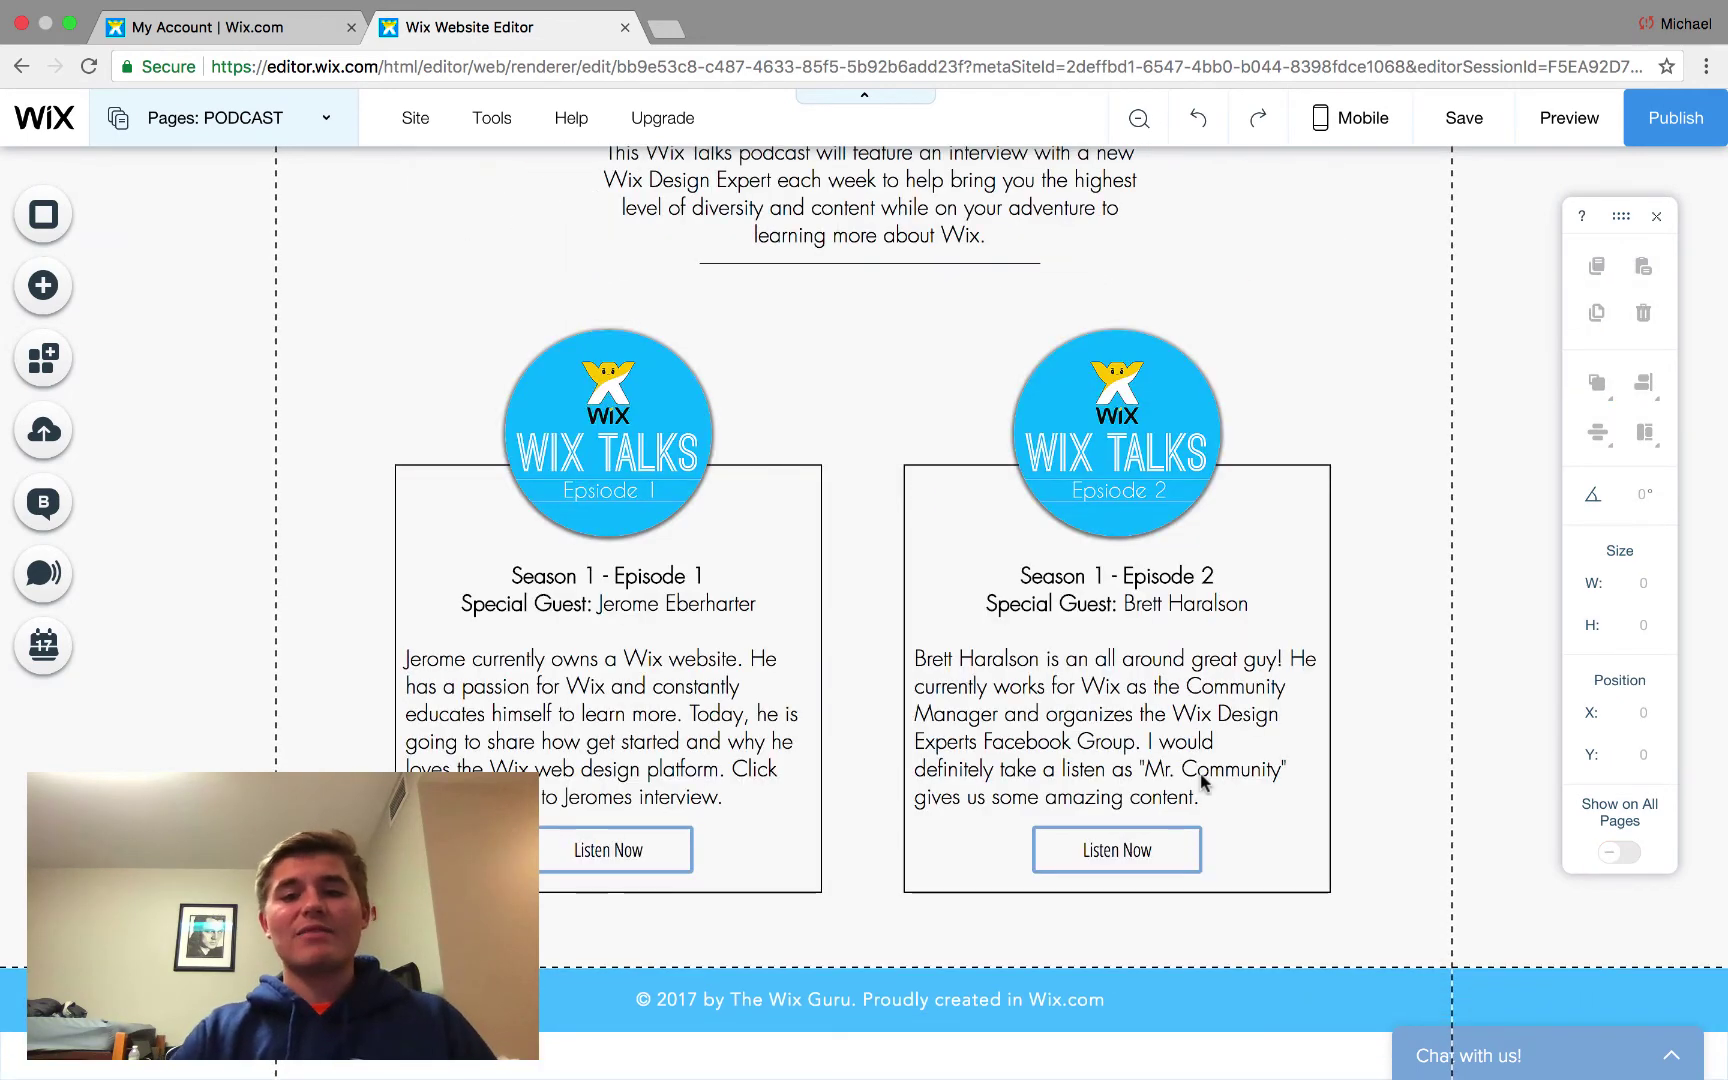
pyautogui.scroll(8, 1200, 772)
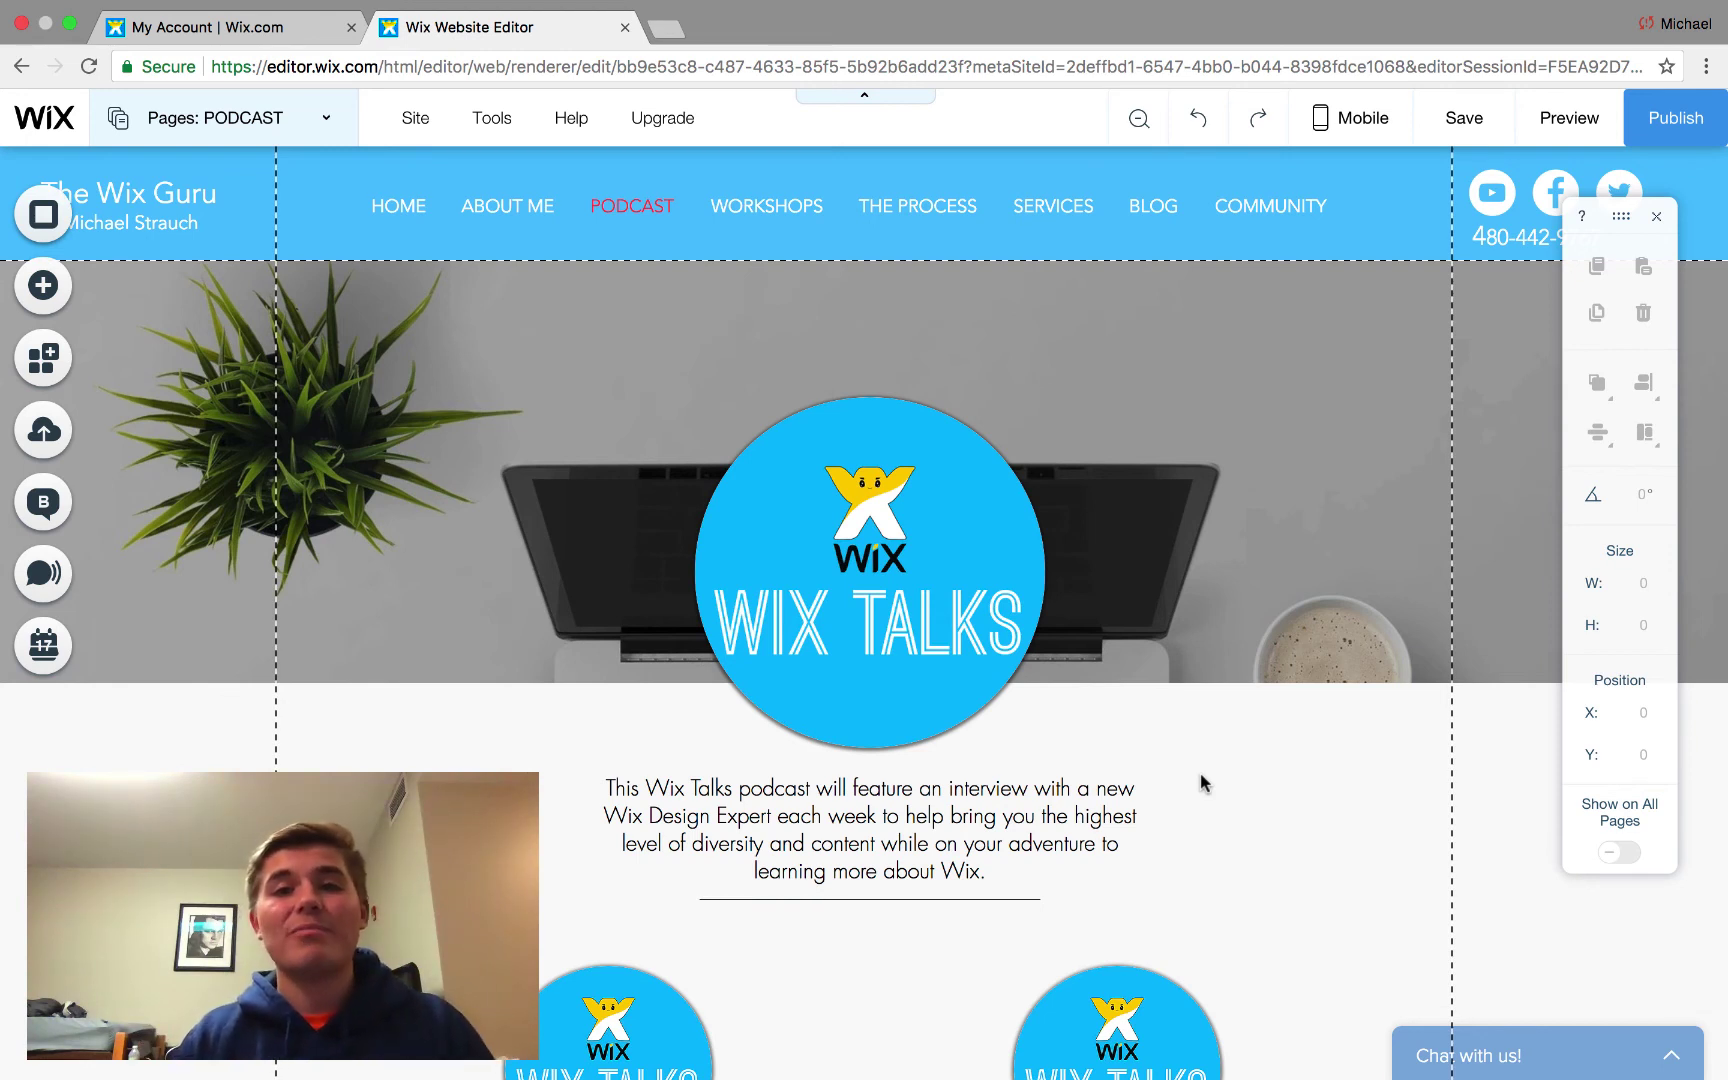
# Return to editing the HOME page with the Weekly Wix Tips banner
pyautogui.click(285, 120)
pyautogui.click(407, 221)
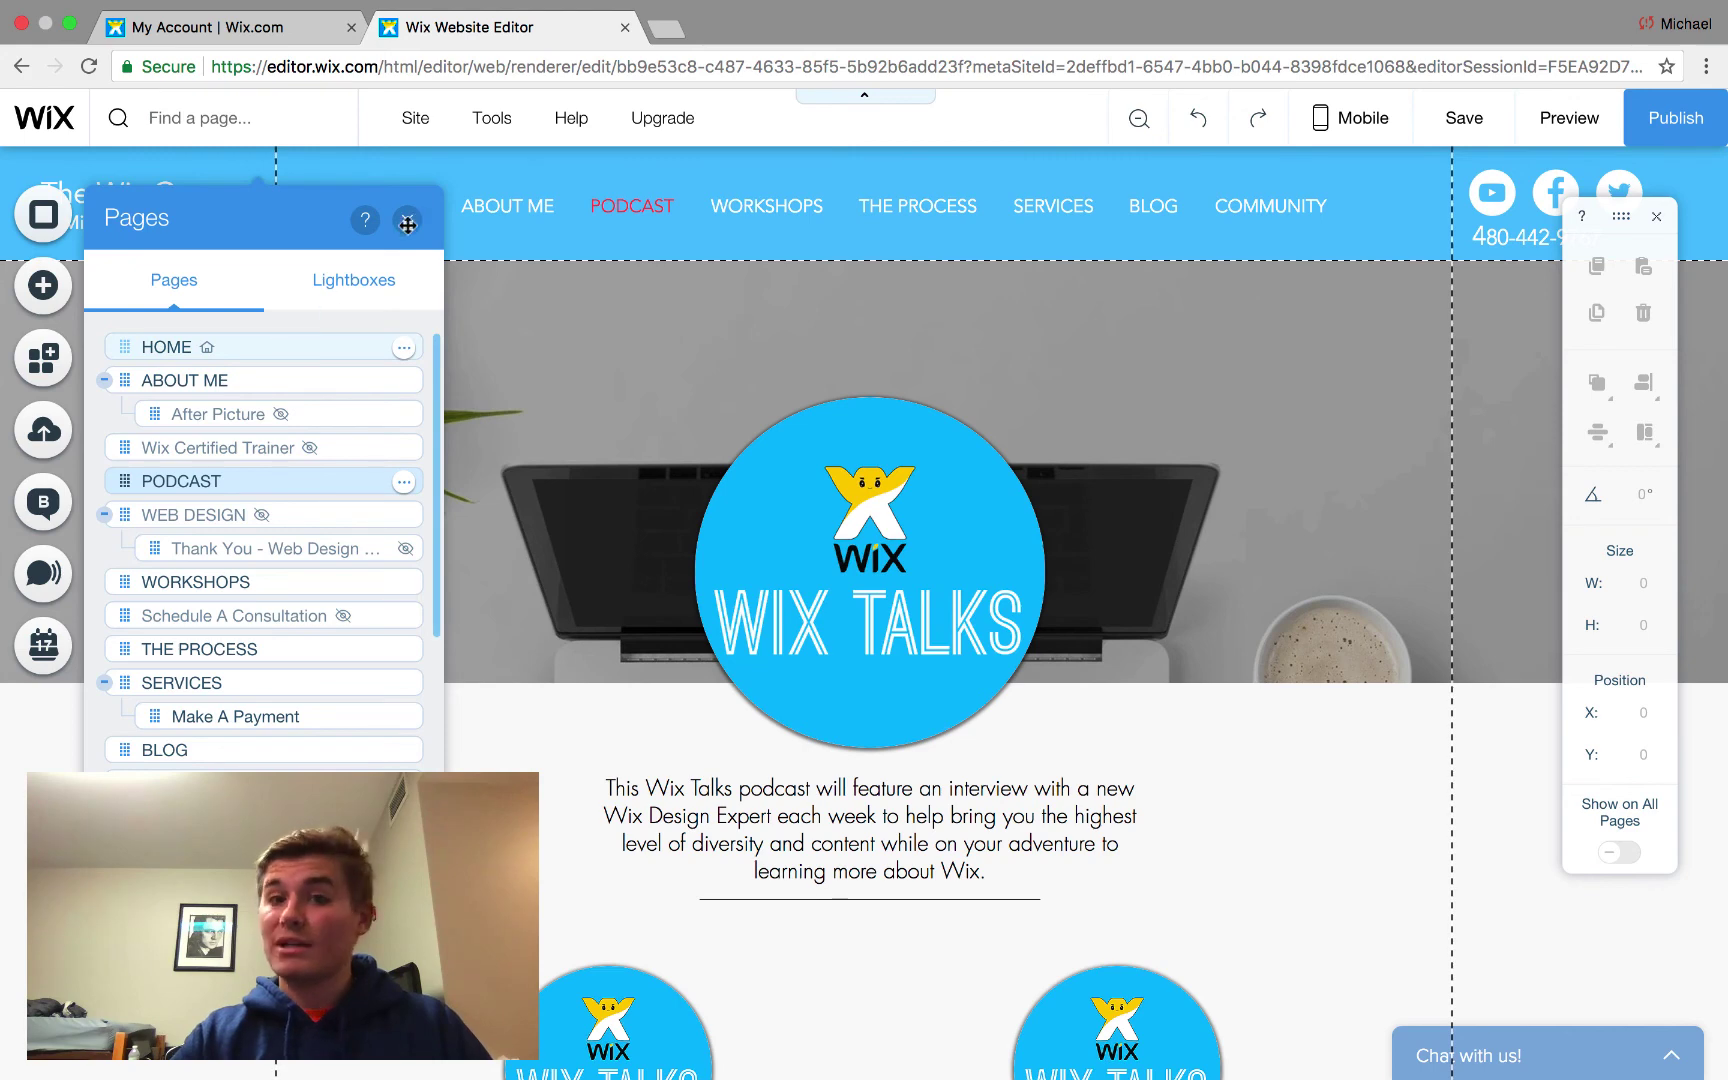
pyautogui.click(407, 221)
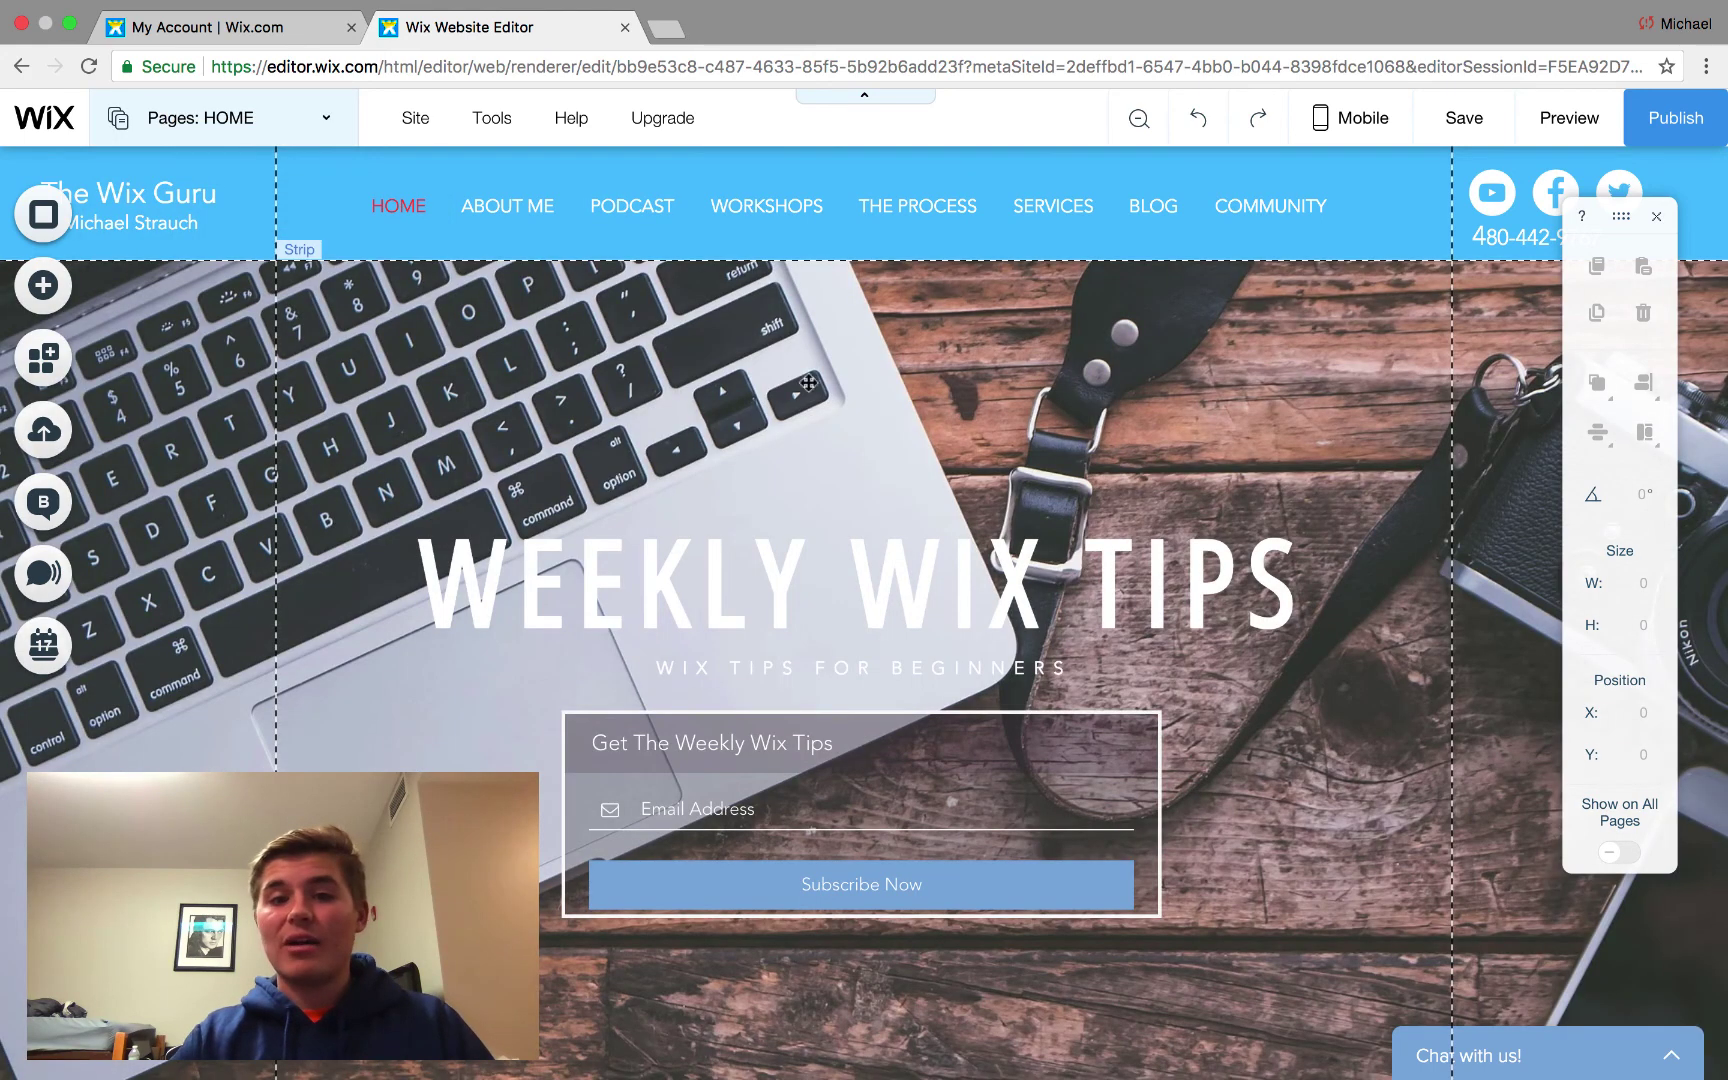